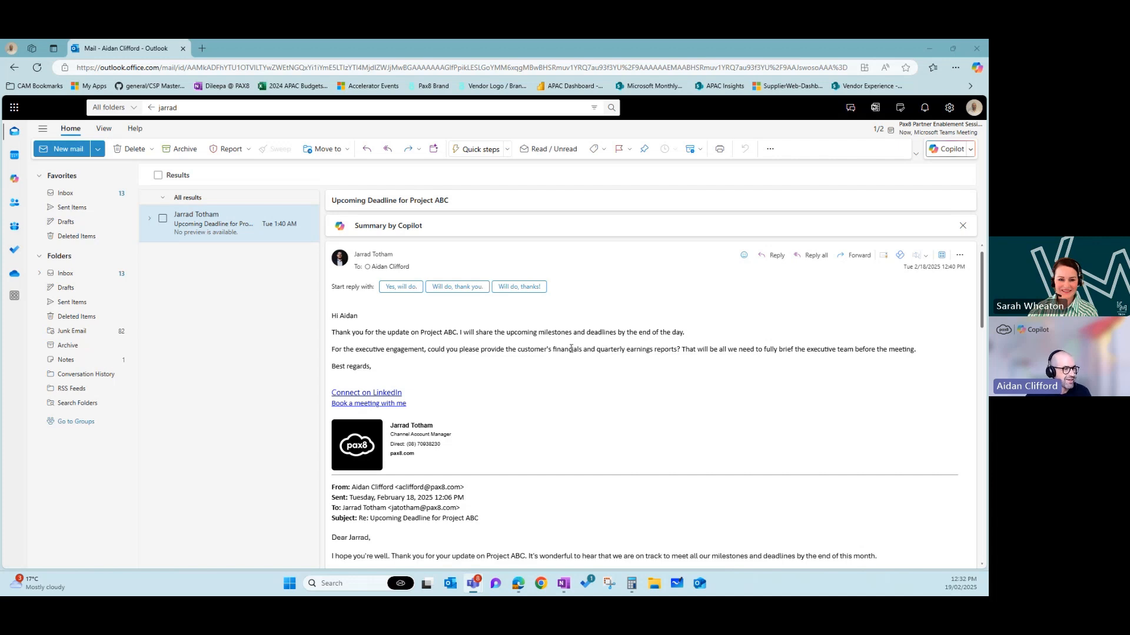
pyautogui.scroll(-1, 572, 350)
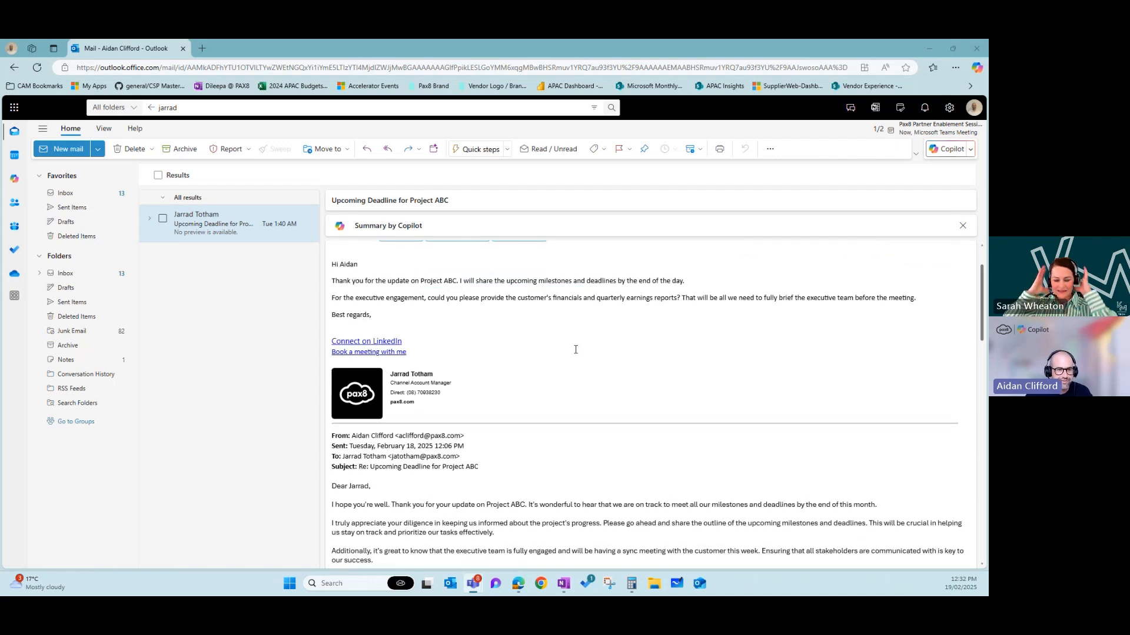
pyautogui.scroll(1, 576, 350)
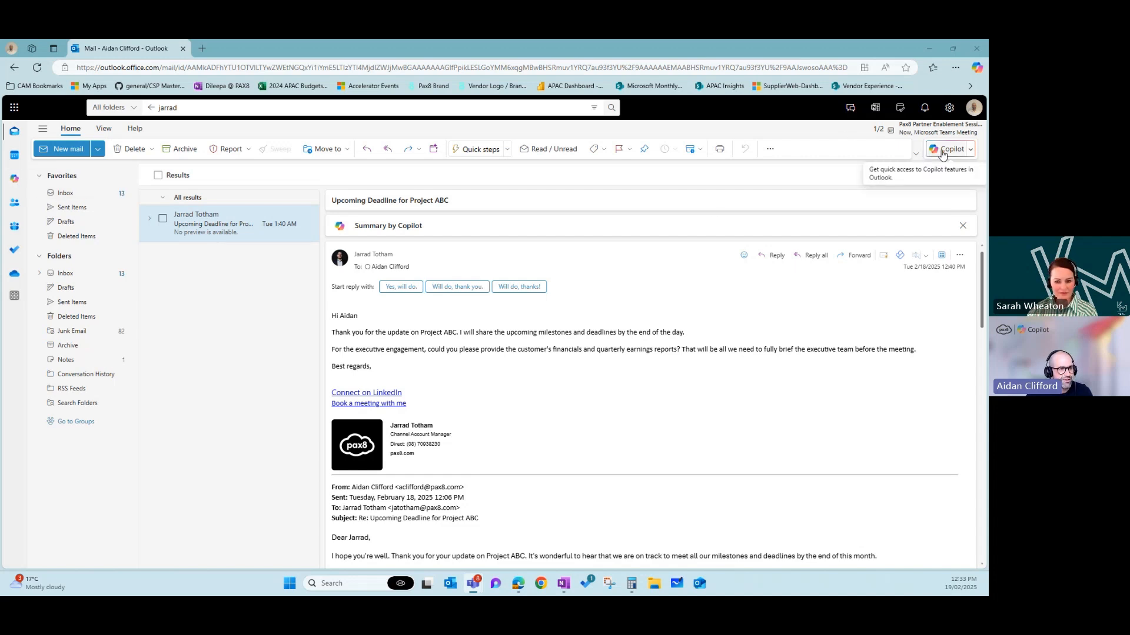
pyautogui.click(977, 68)
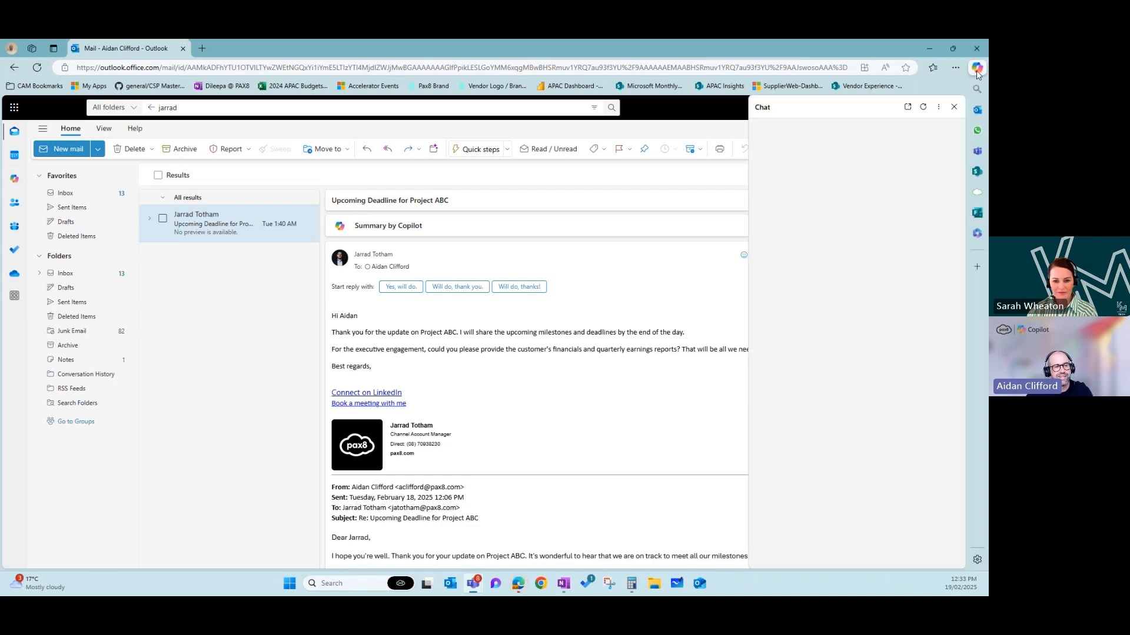
pyautogui.click(954, 107)
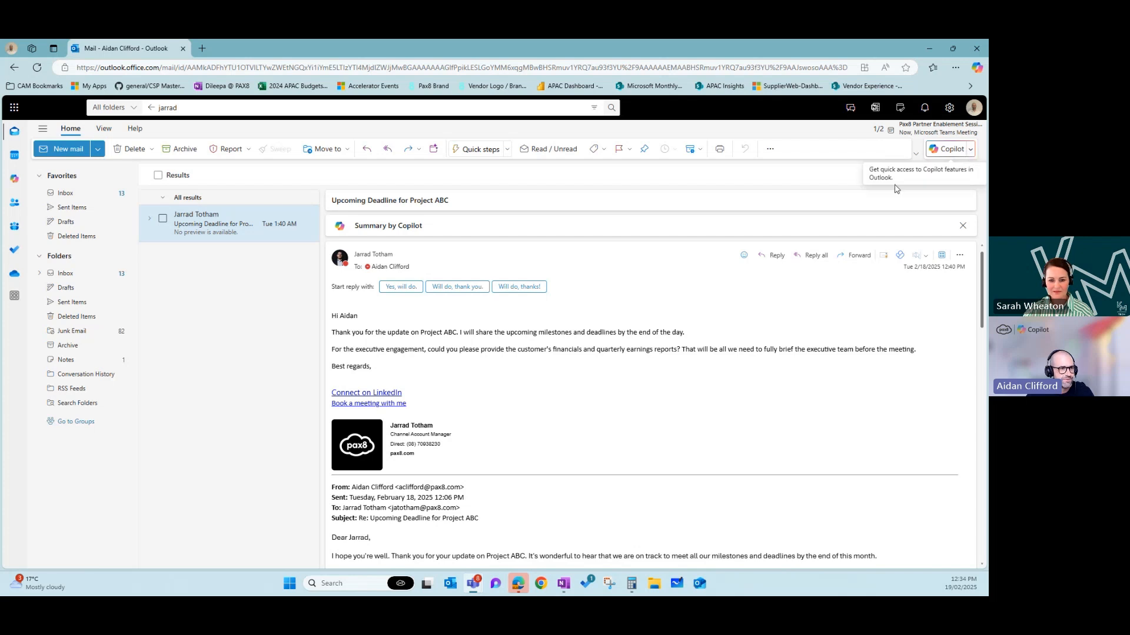
# - Open a Copilot chat beside the Project ABC email and expand the Copilot pane
pyautogui.click(972, 151)
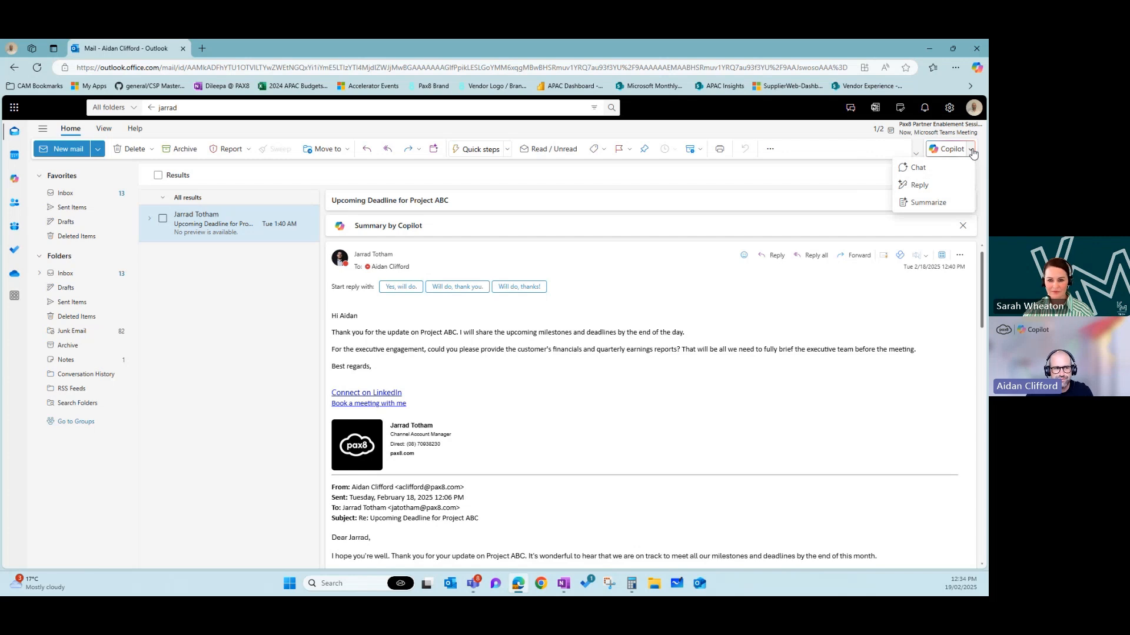
pyautogui.click(927, 171)
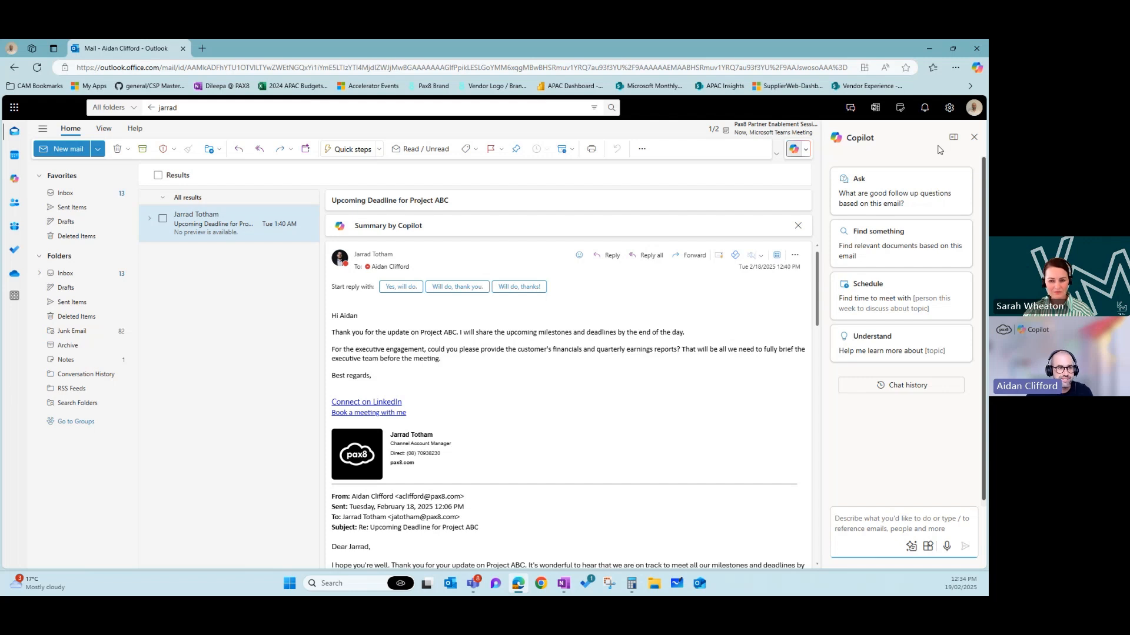
pyautogui.click(953, 137)
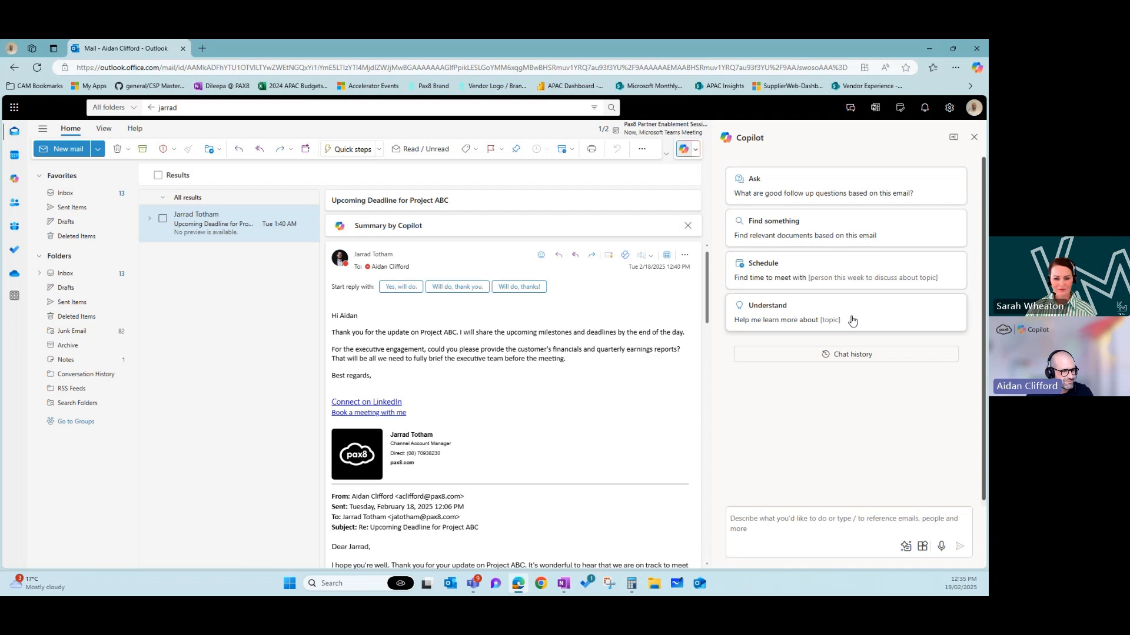
pyautogui.click(906, 549)
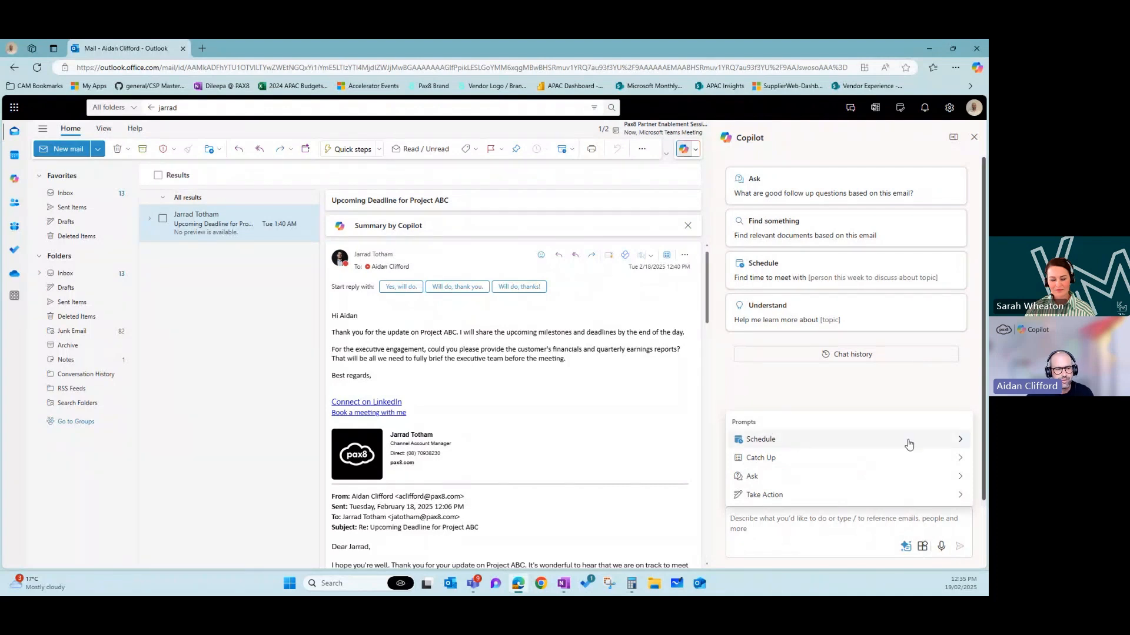
pyautogui.click(961, 442)
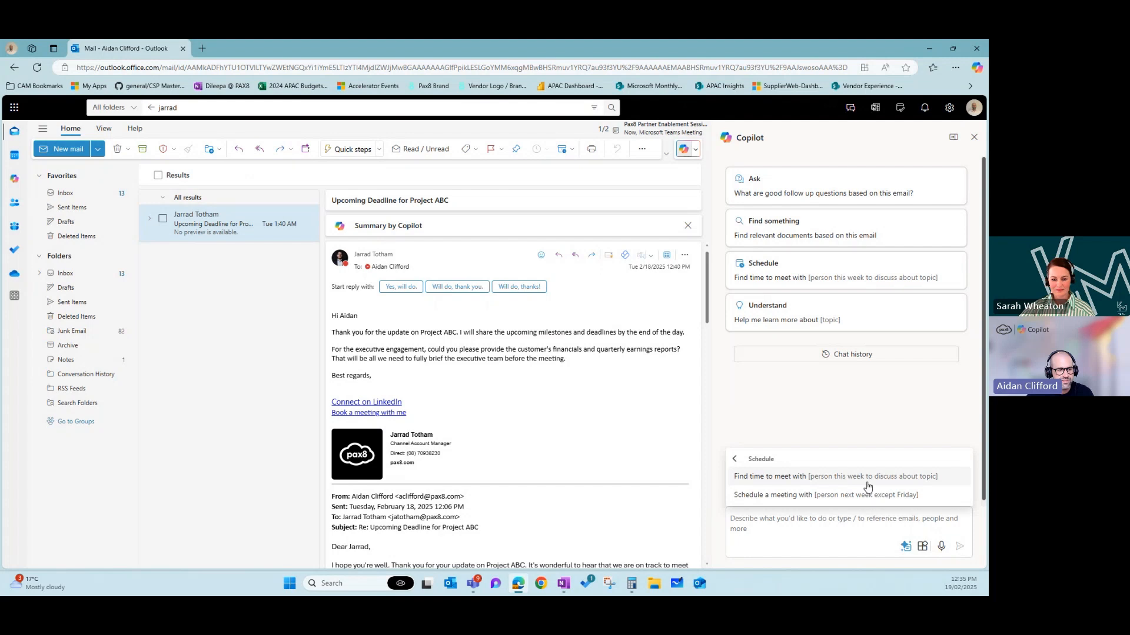
pyautogui.click(735, 459)
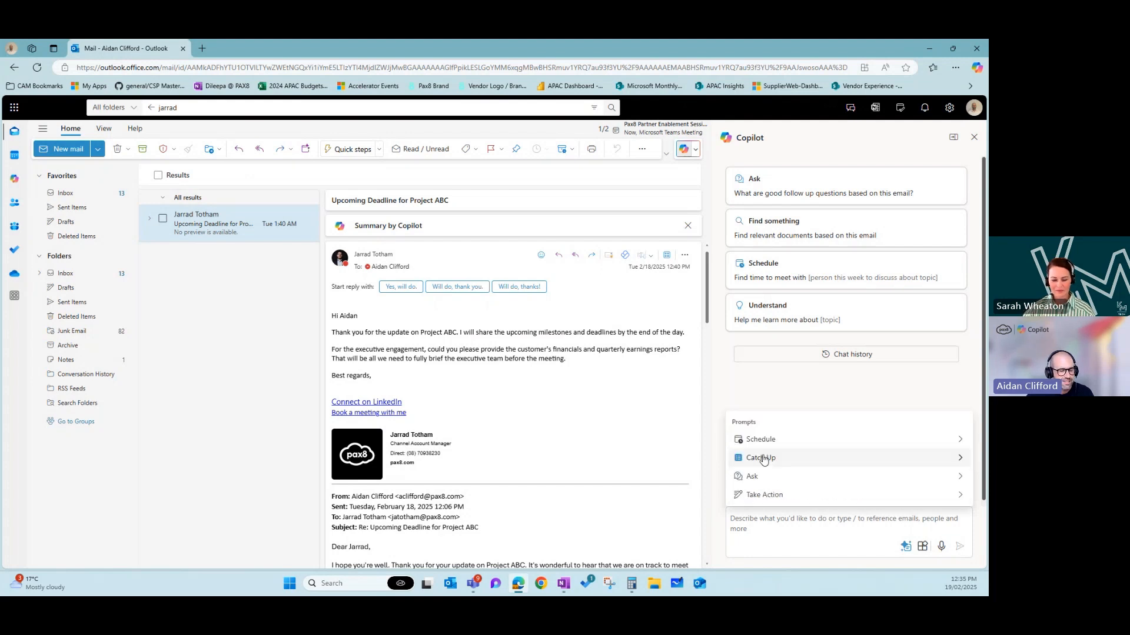
pyautogui.click(960, 459)
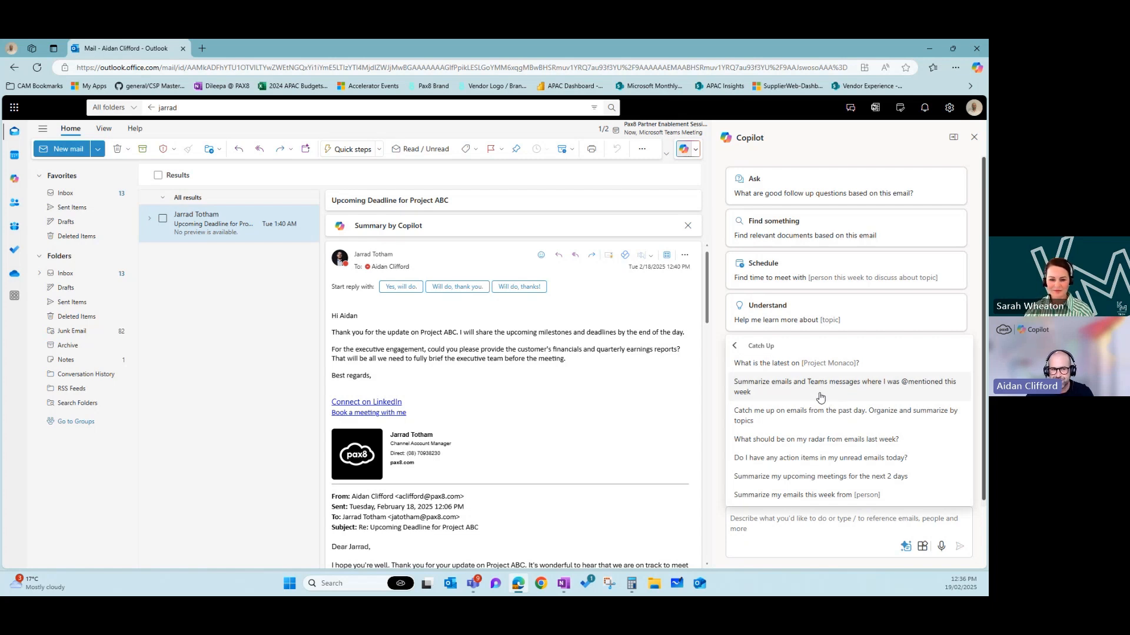
pyautogui.click(735, 349)
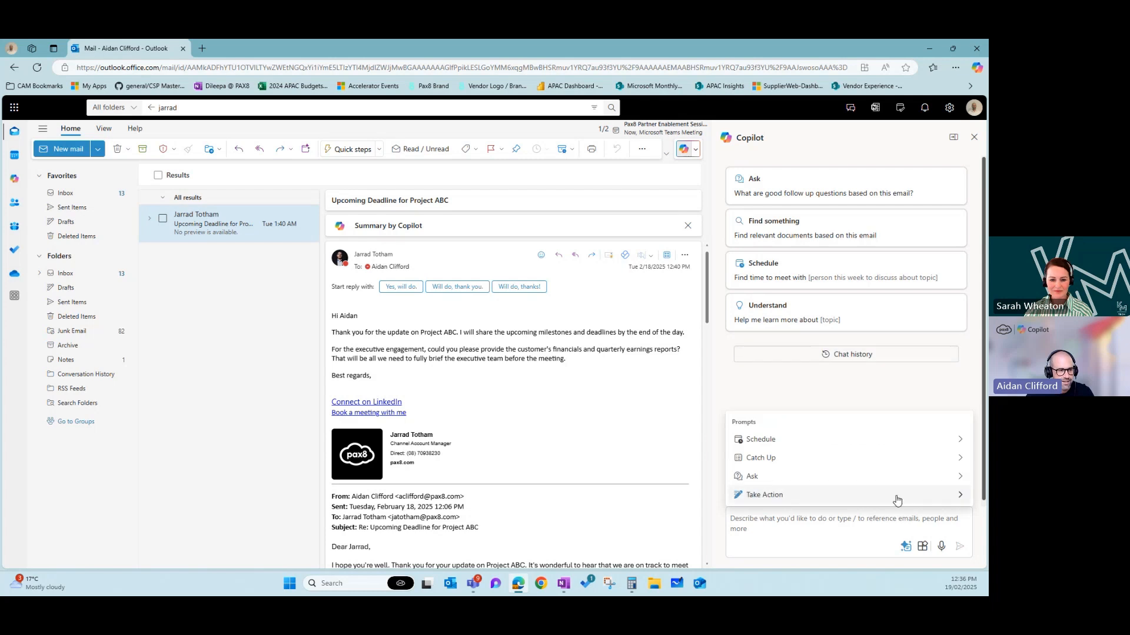
pyautogui.click(840, 532)
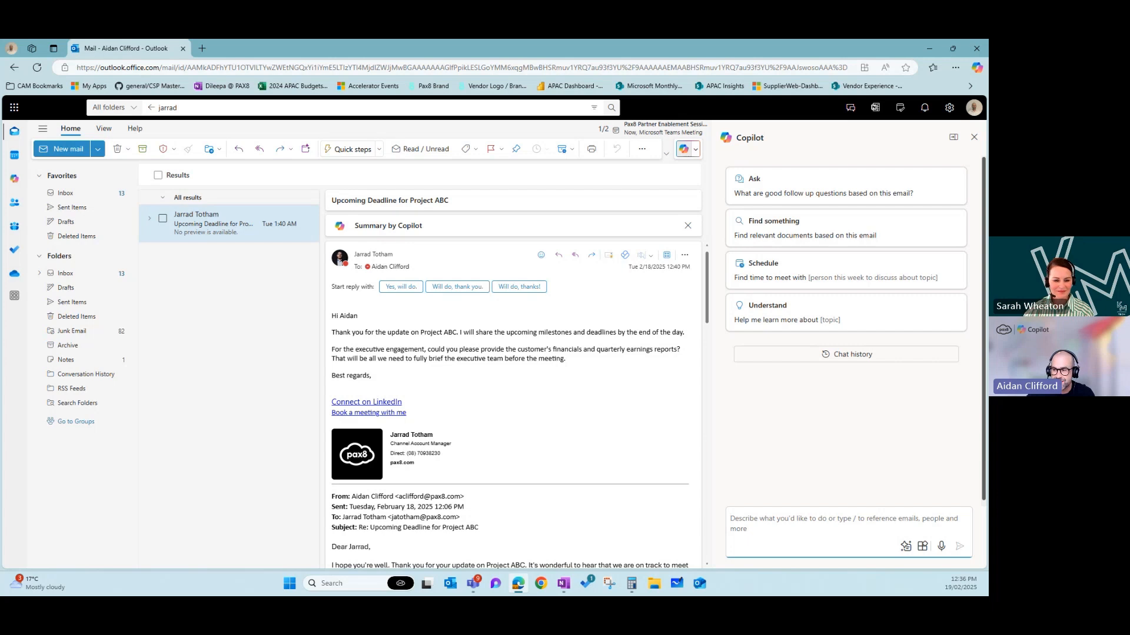
# - Paste and send Copilot the request to summarise Tminus365 emails from the past 2 months
pyautogui.hotkey('alt', 'Tab')
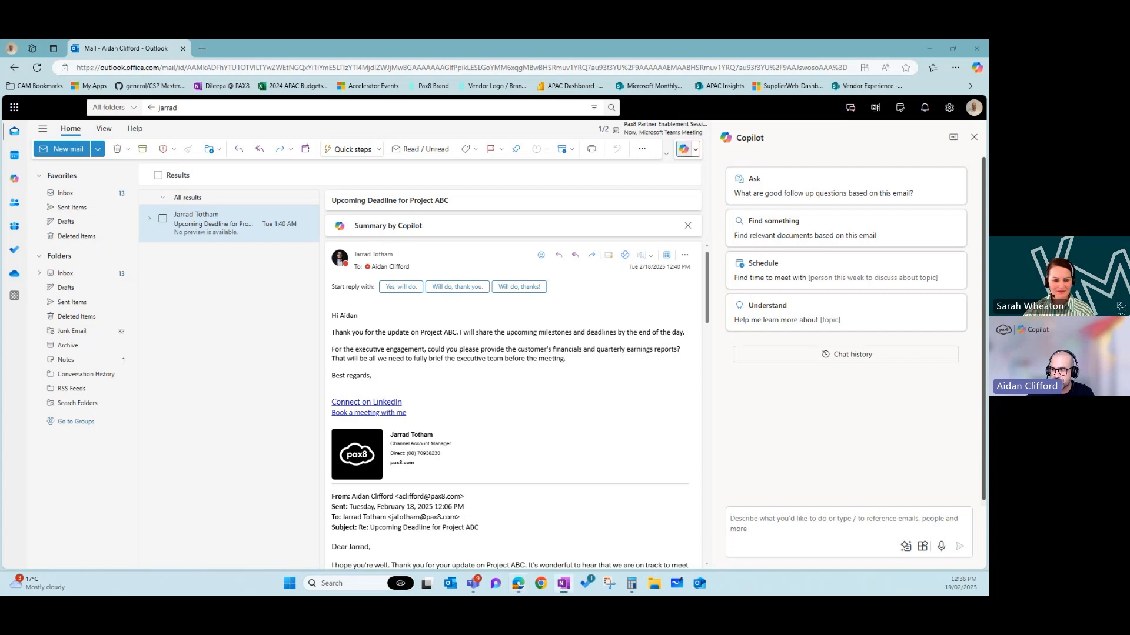
pyautogui.click(807, 524)
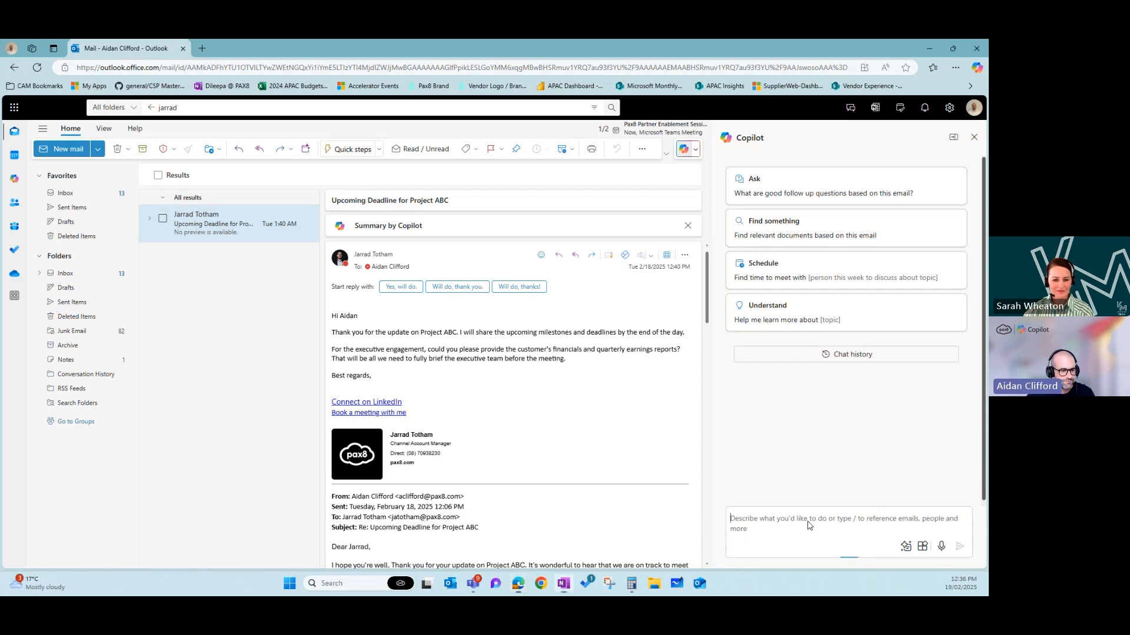
pyautogui.write('list and summarise all emails I received from Tminus365 in the past 2 months')
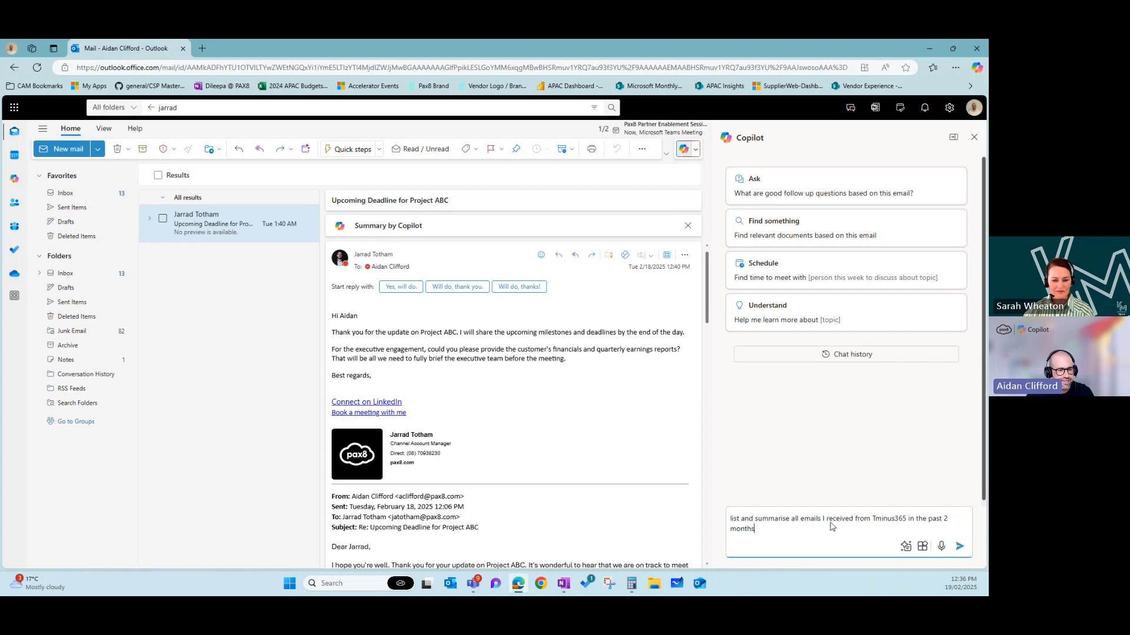
pyautogui.click(960, 546)
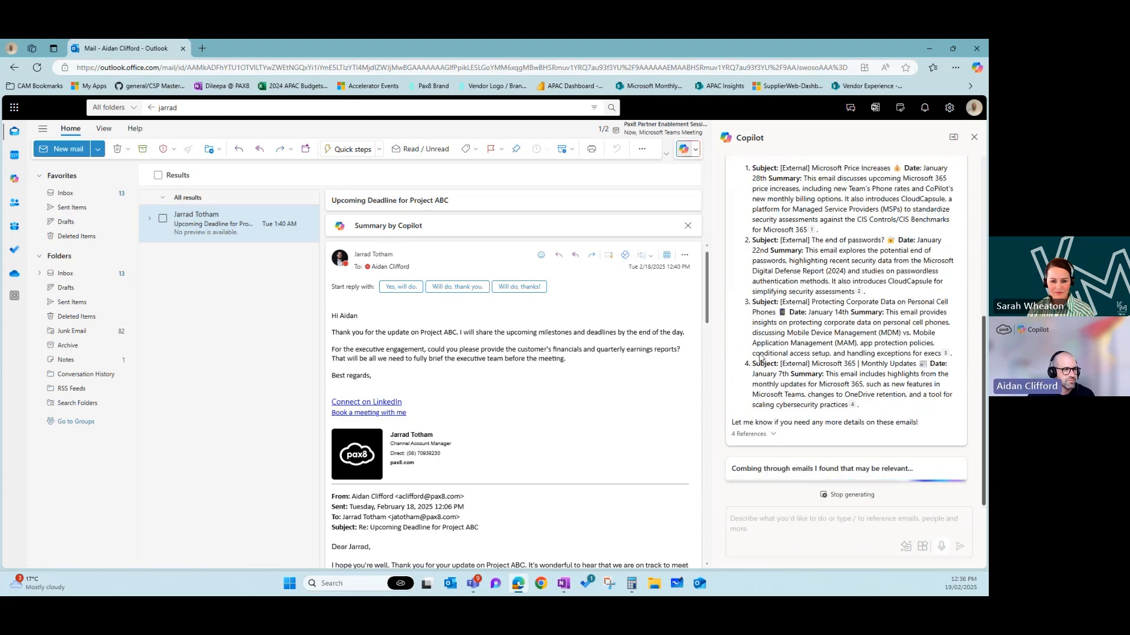
# - Look over Copilot's Tminus365 response, then close the Copilot side pane
pyautogui.scroll(2, 749, 307)
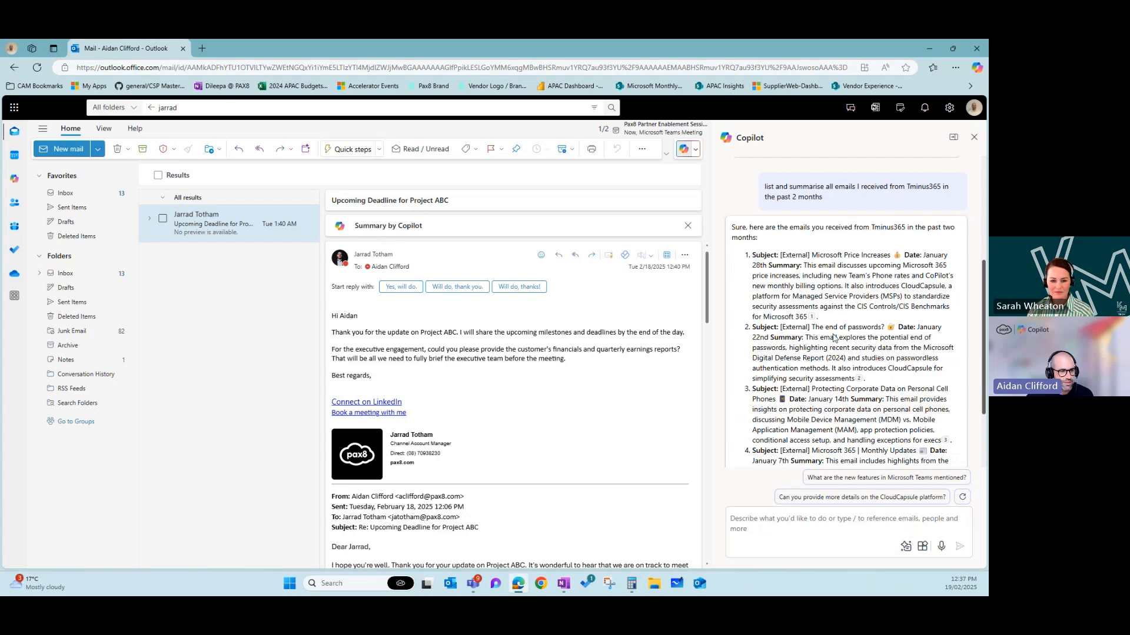
pyautogui.scroll(-1, 806, 364)
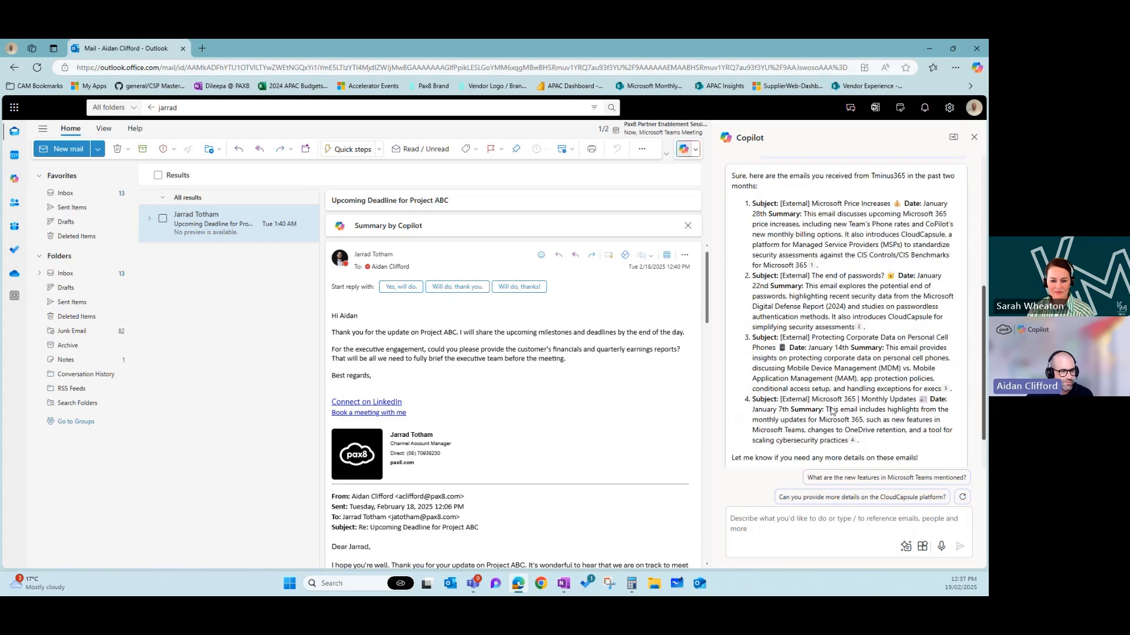
pyautogui.scroll(1, 797, 401)
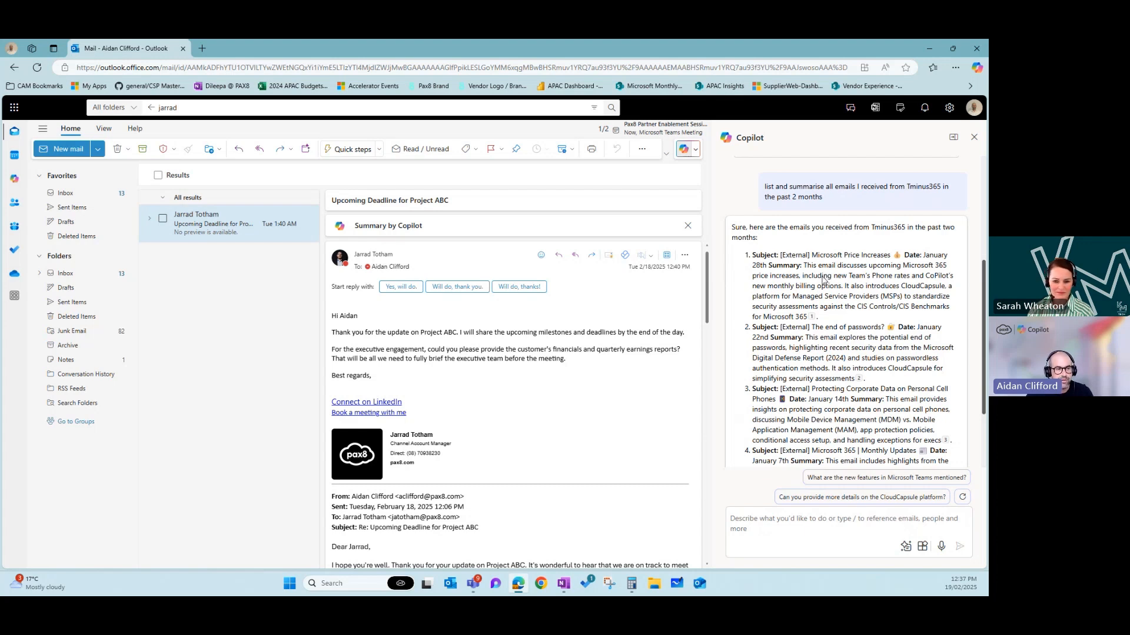
pyautogui.scroll(-1, 823, 280)
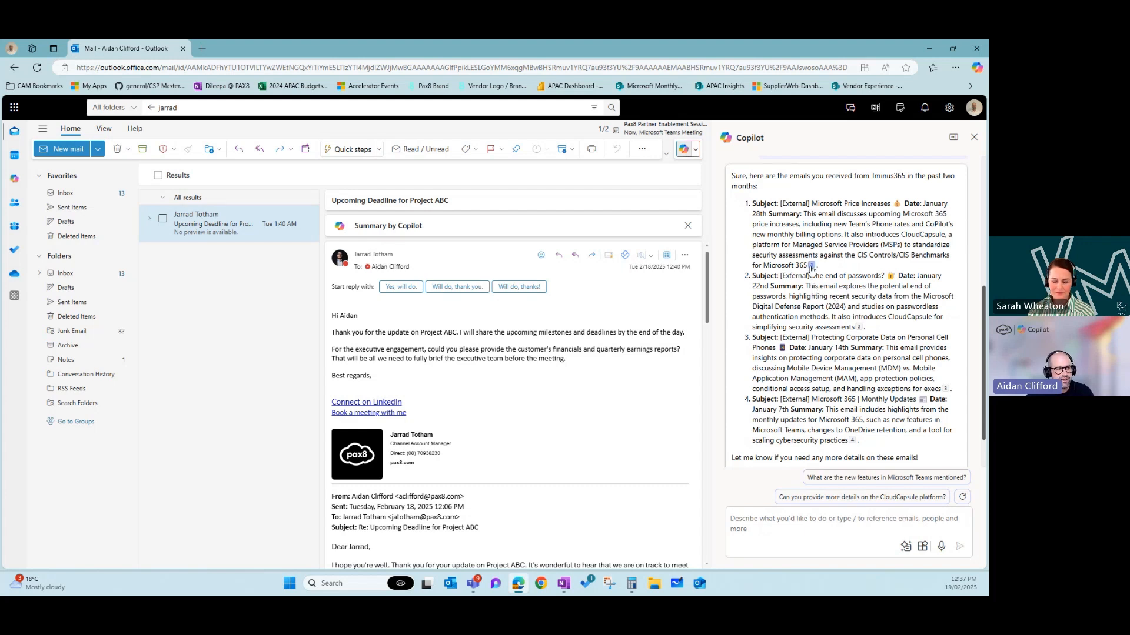
pyautogui.moveTo(811, 266)
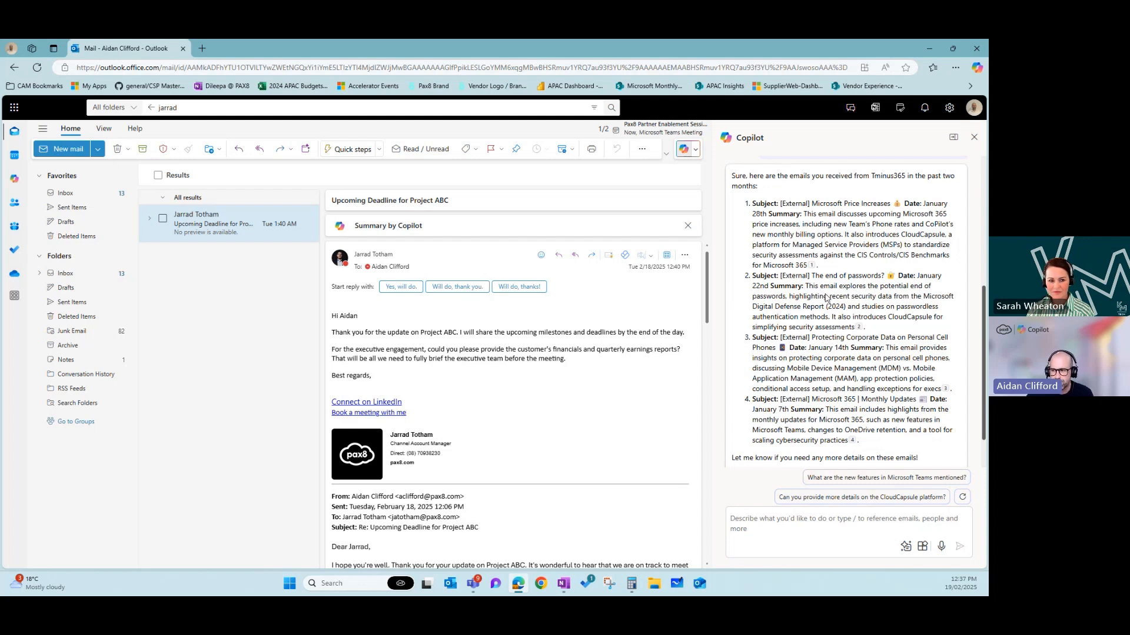
pyautogui.click(973, 138)
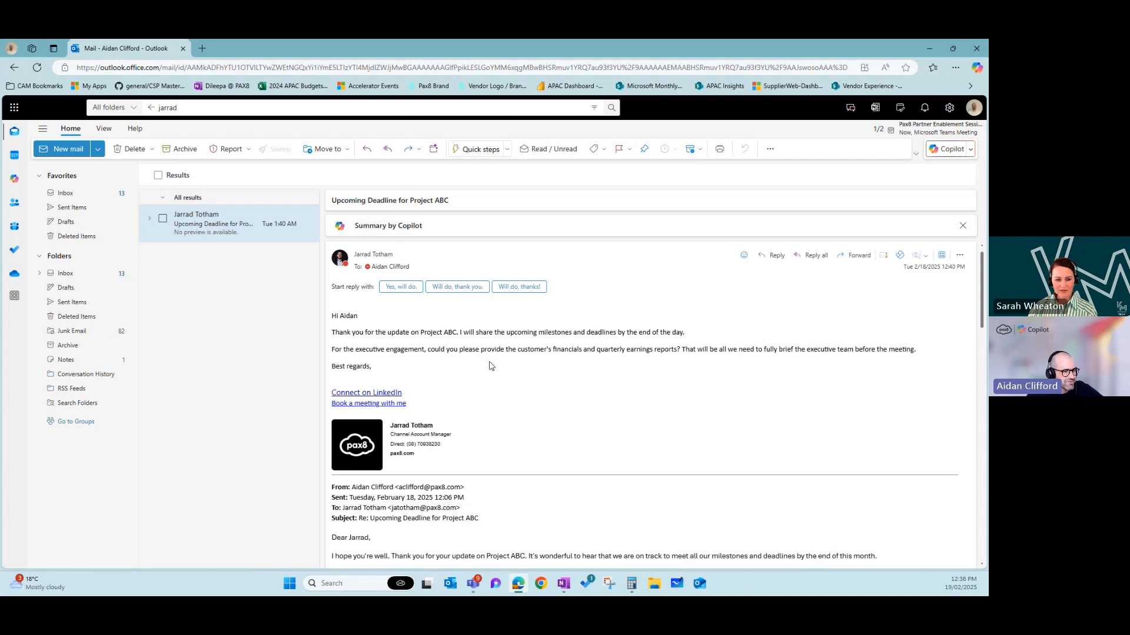
pyautogui.scroll(-10, 489, 362)
pyautogui.scroll(-5, 489, 362)
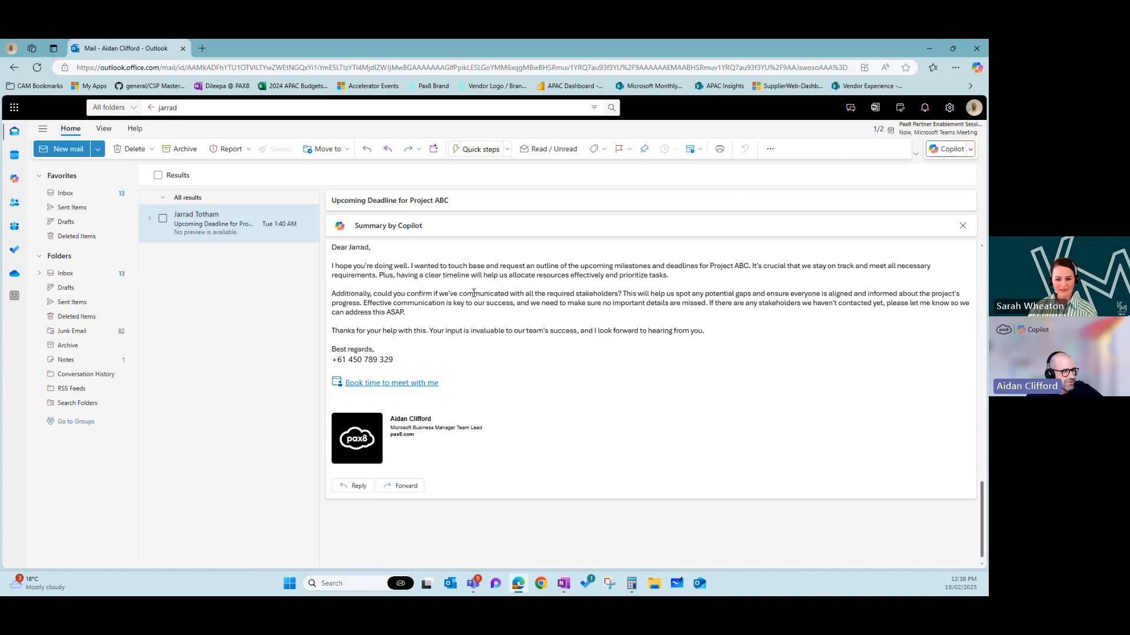
pyautogui.scroll(8, 598, 295)
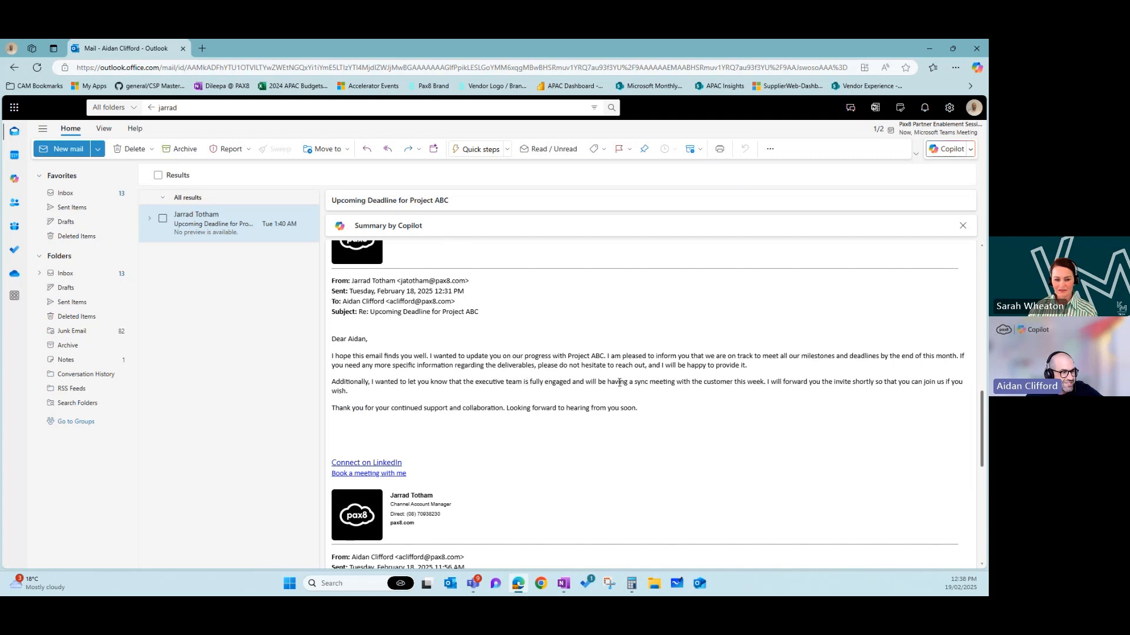
pyautogui.scroll(4, 595, 372)
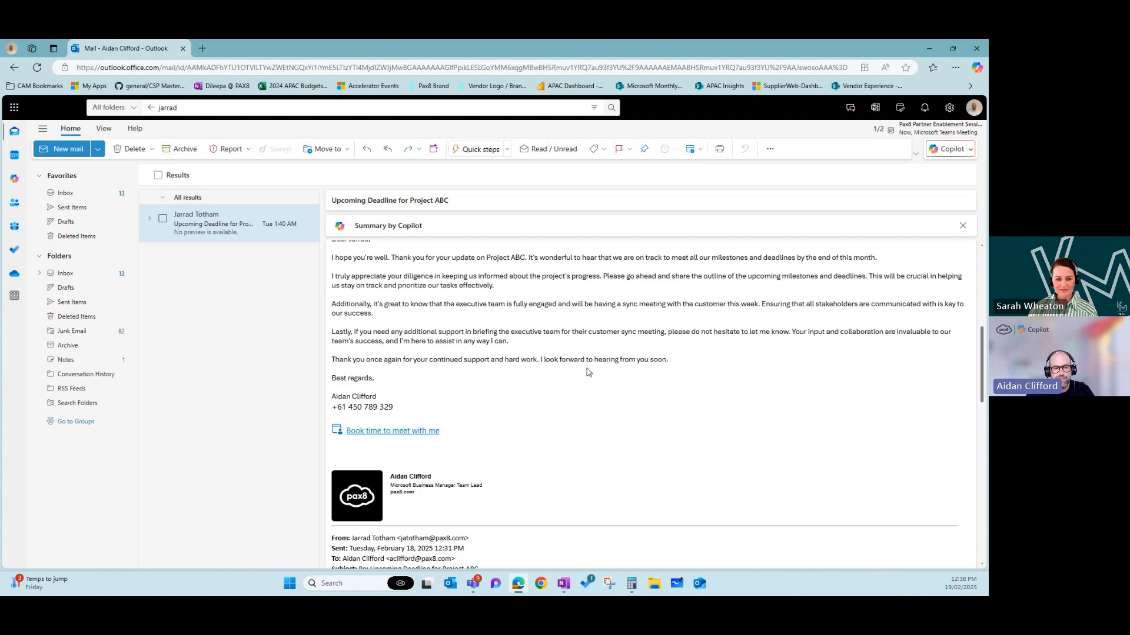
pyautogui.scroll(5, 589, 372)
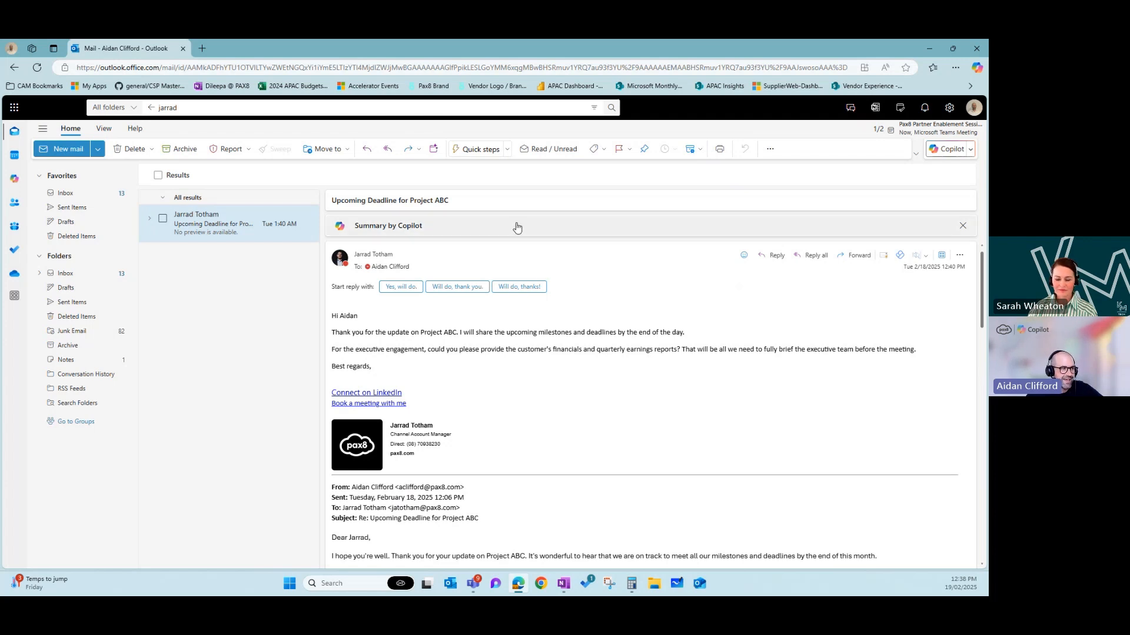
# - Generate the 'Summary by Copilot' for the Project ABC thread, then close it after reading
pyautogui.click(485, 231)
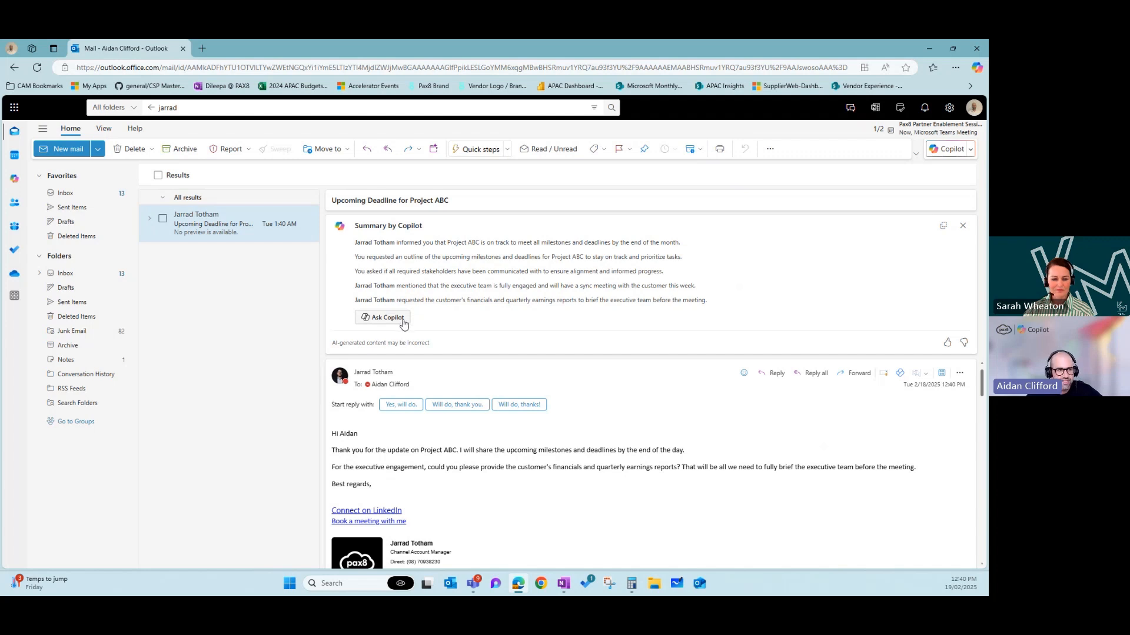
pyautogui.click(962, 228)
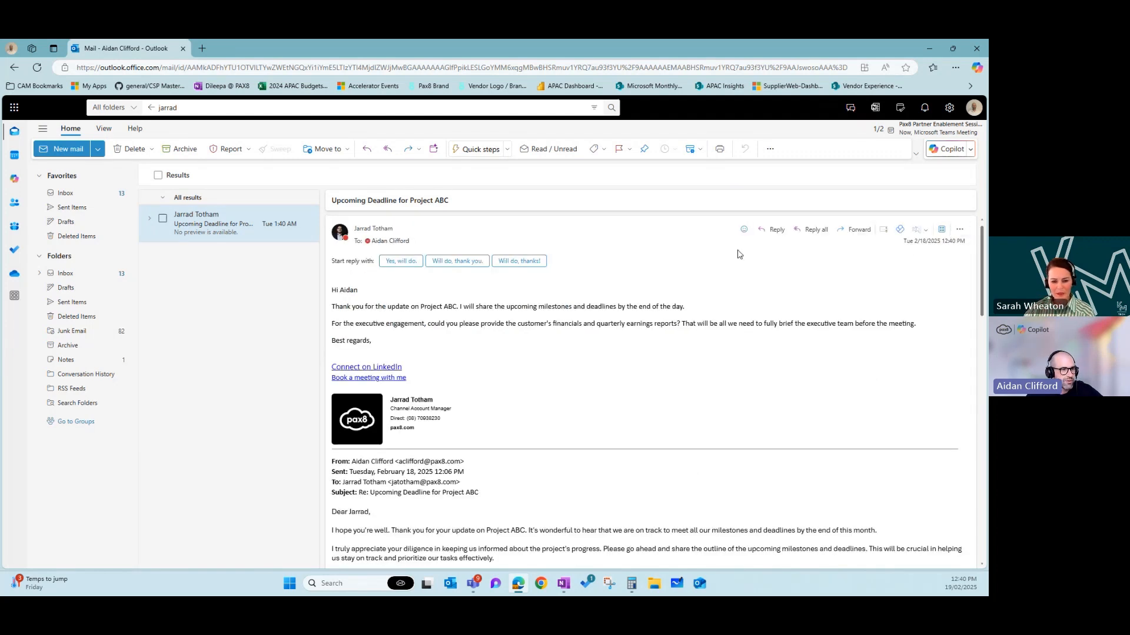
# - Start a reply to the Project ABC email and browse Draft with Copilot's suggested prompts
pyautogui.click(776, 231)
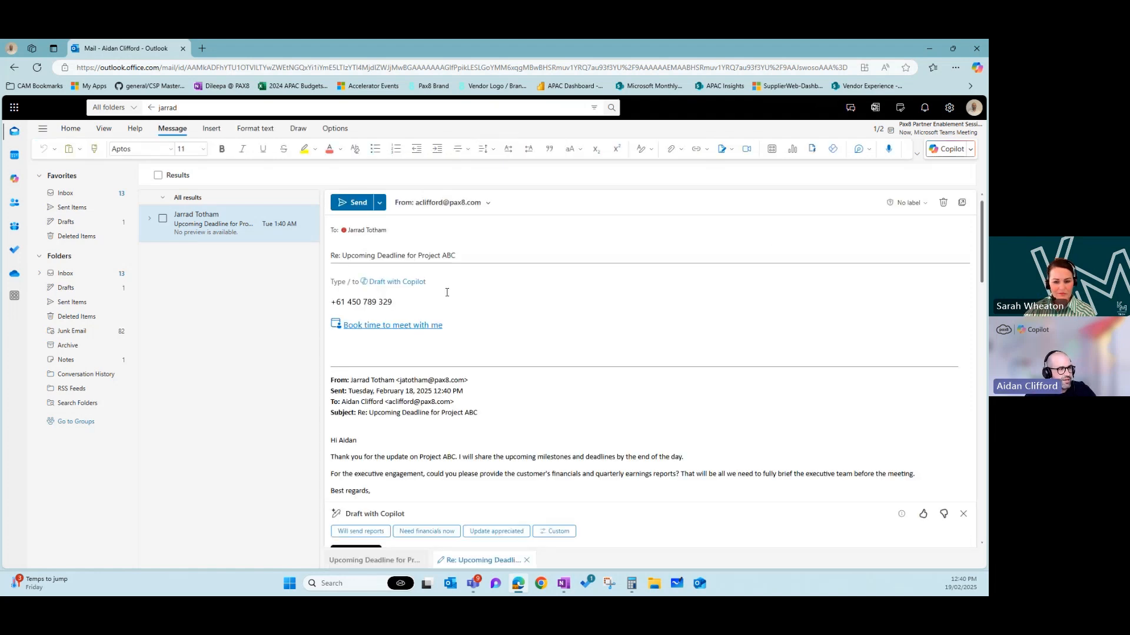
pyautogui.click(391, 284)
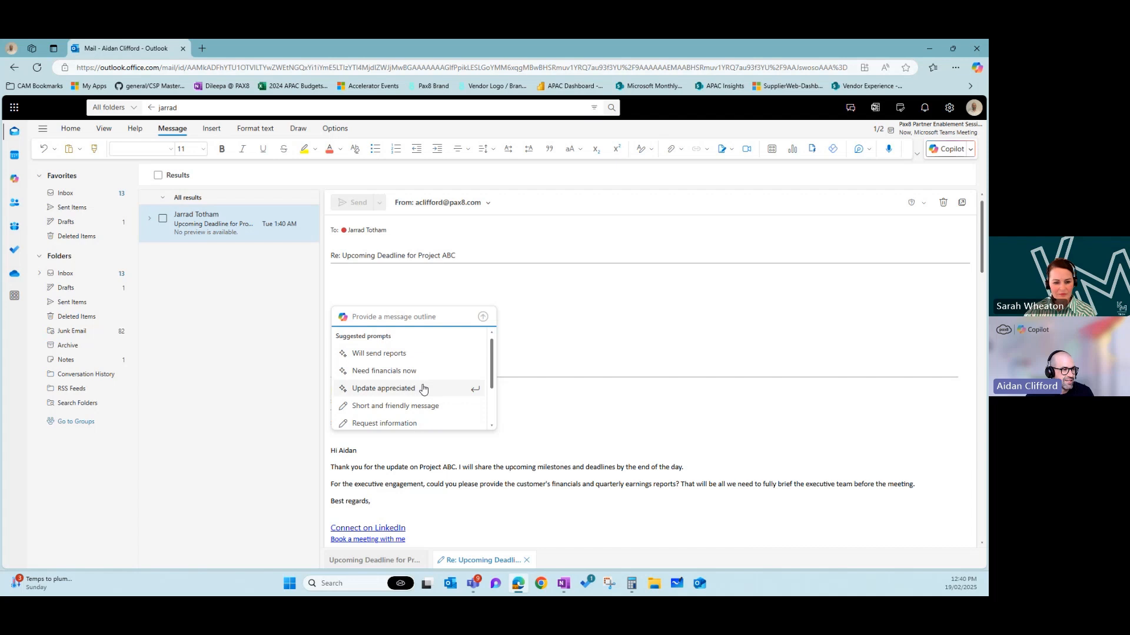
pyautogui.scroll(-2, 424, 391)
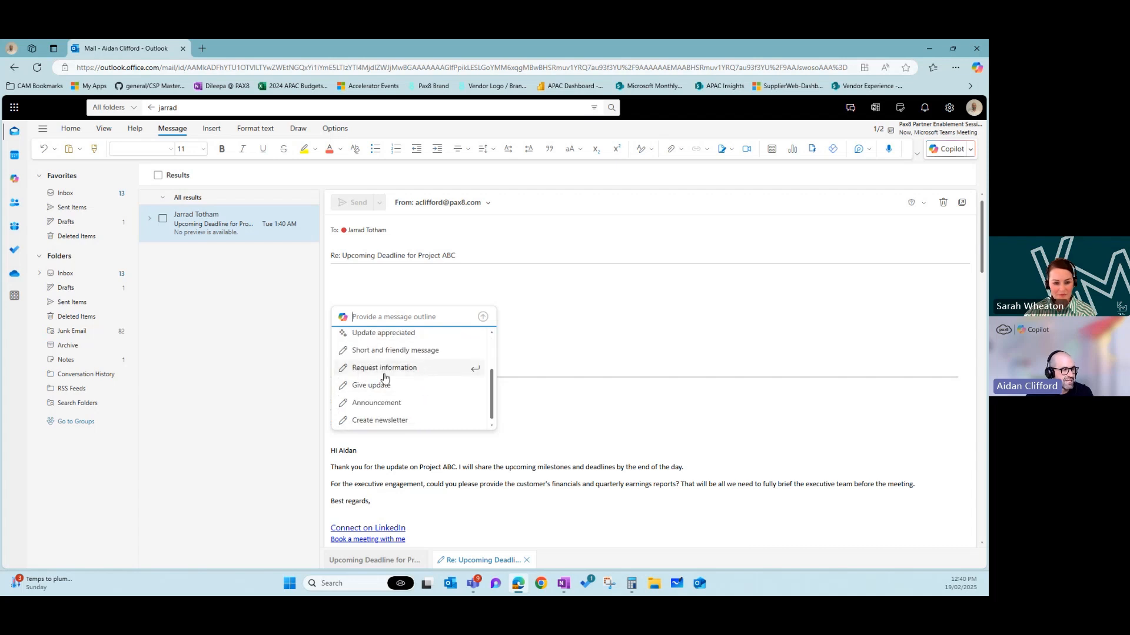
pyautogui.scroll(-1, 399, 386)
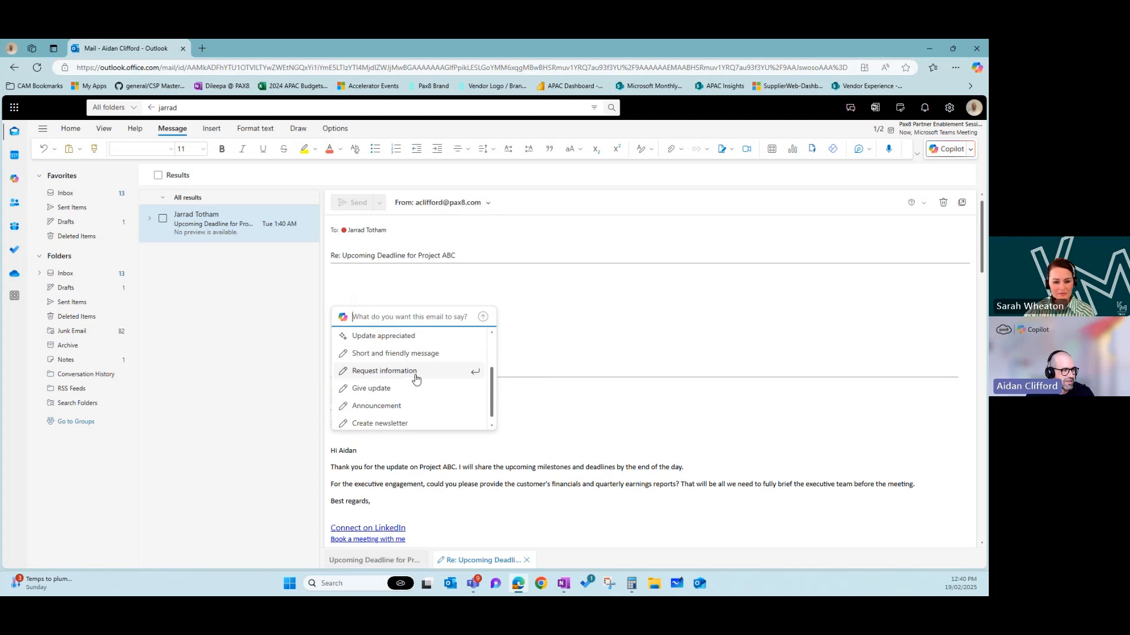
pyautogui.scroll(3, 417, 380)
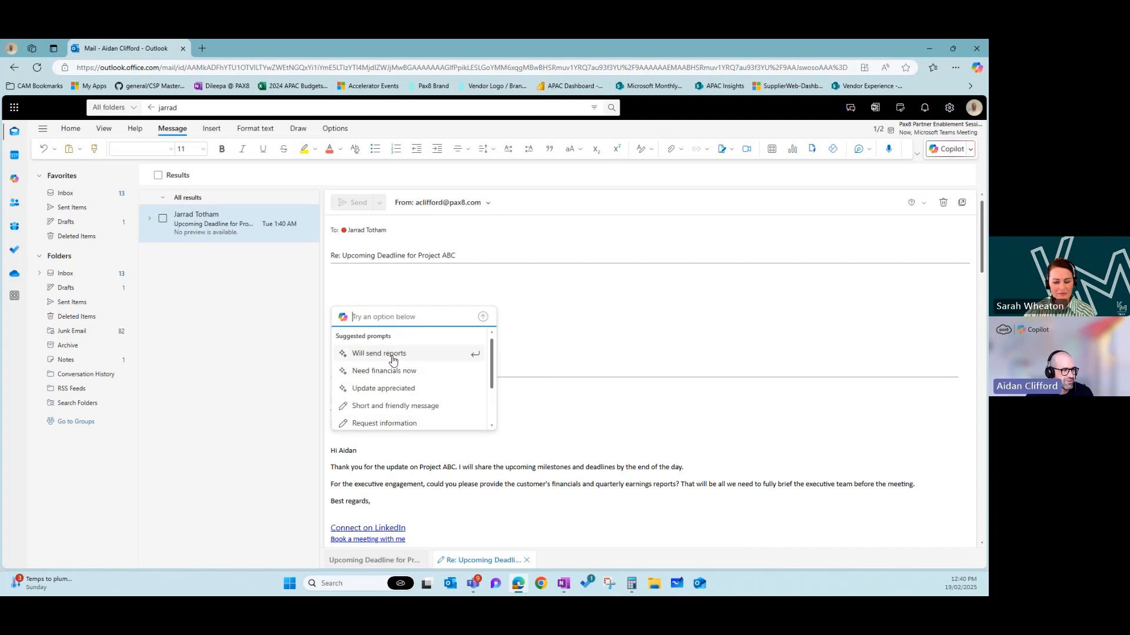
# - Pick the 'Need financials now' prompt to draft a reply requesting financials and quarterly earnings reports
pyautogui.click(392, 371)
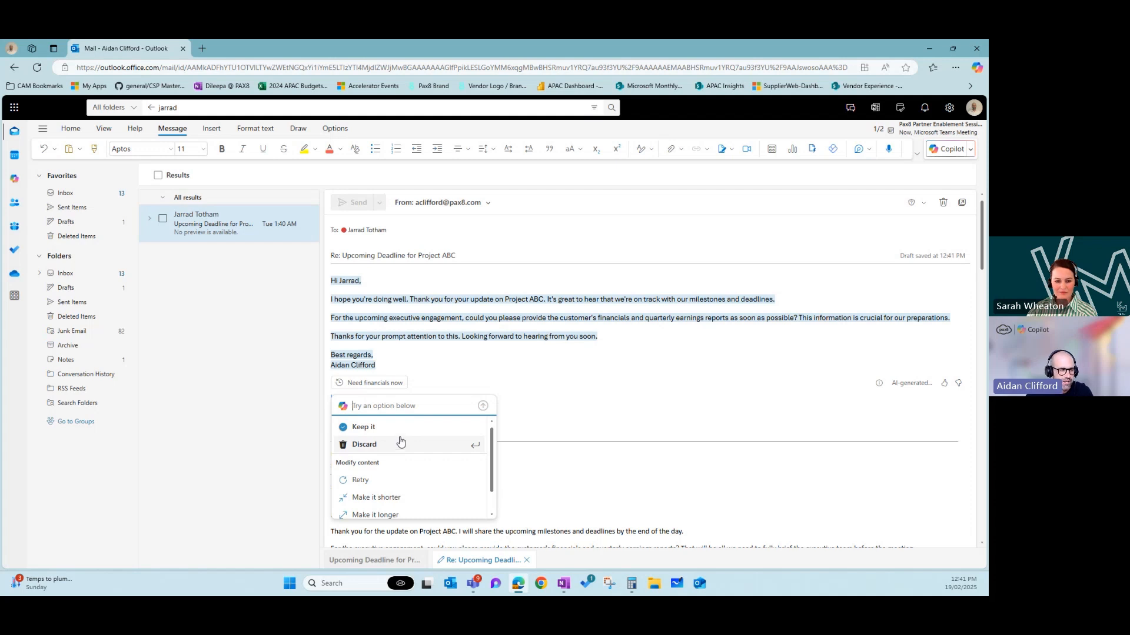
pyautogui.scroll(-1, 412, 460)
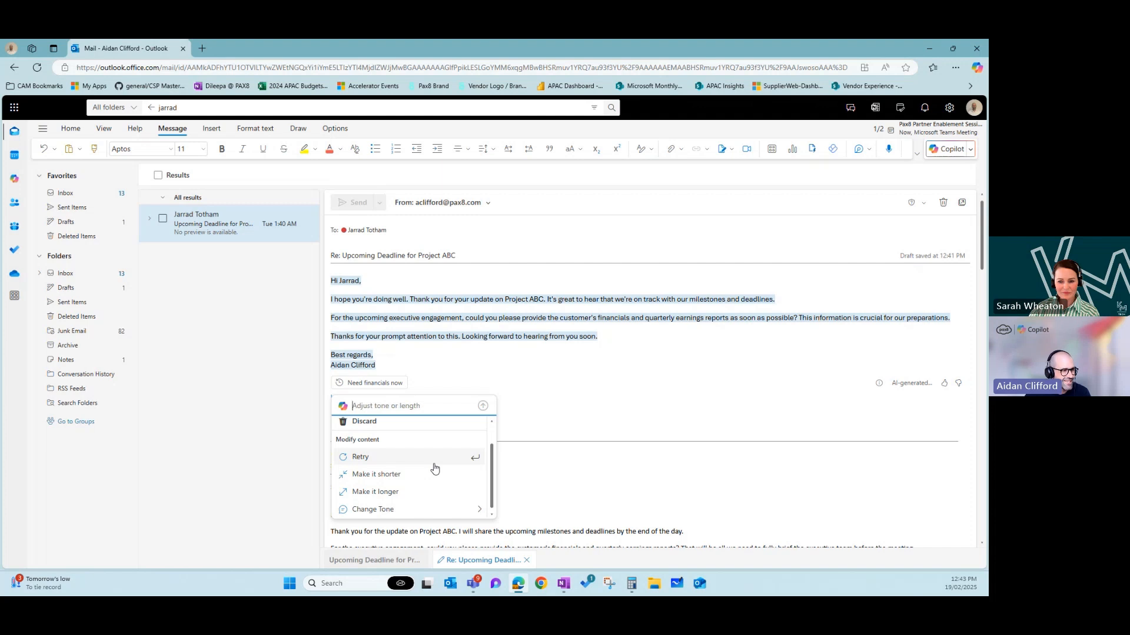
pyautogui.scroll(1, 434, 468)
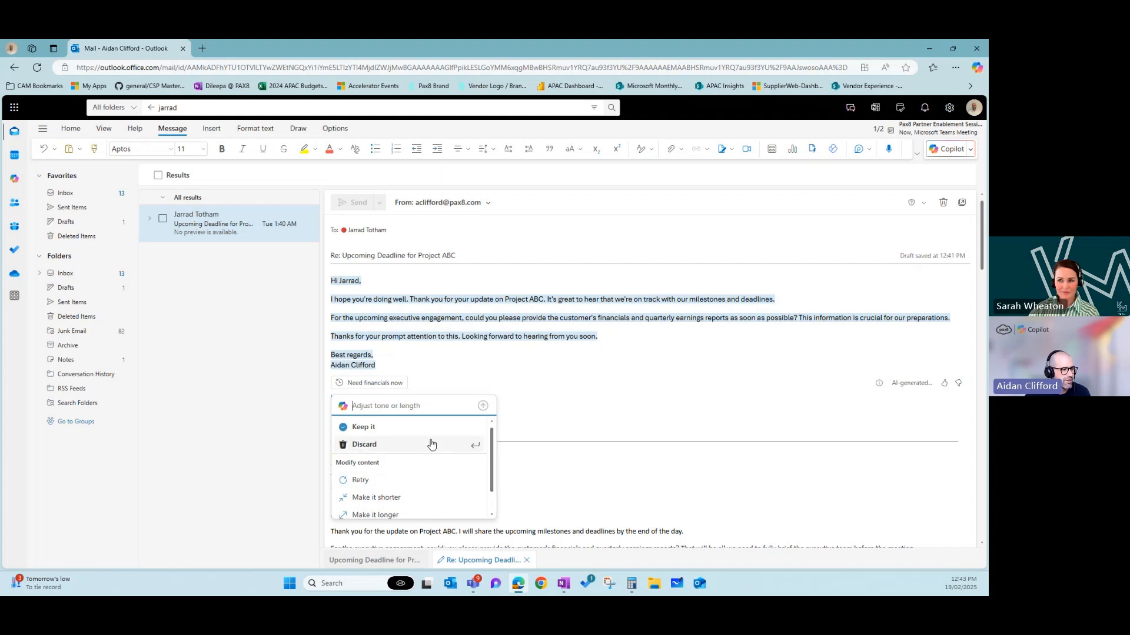
pyautogui.scroll(-1, 431, 444)
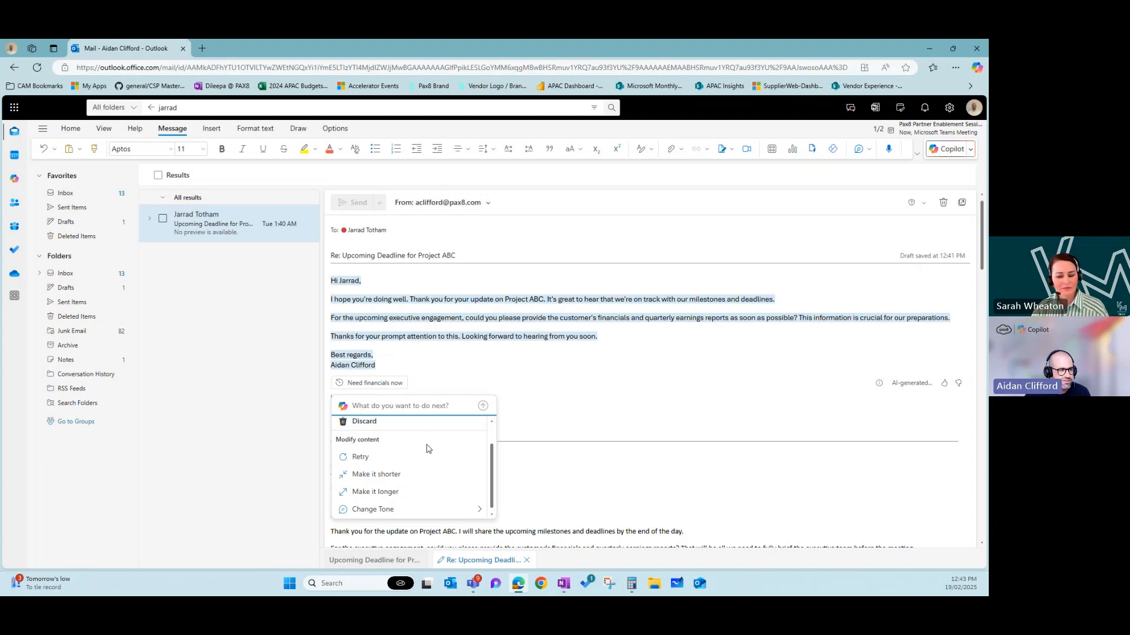
# - Make the Copilot draft shorter, then longer, then rewrite it in a Casual tone
pyautogui.click(422, 476)
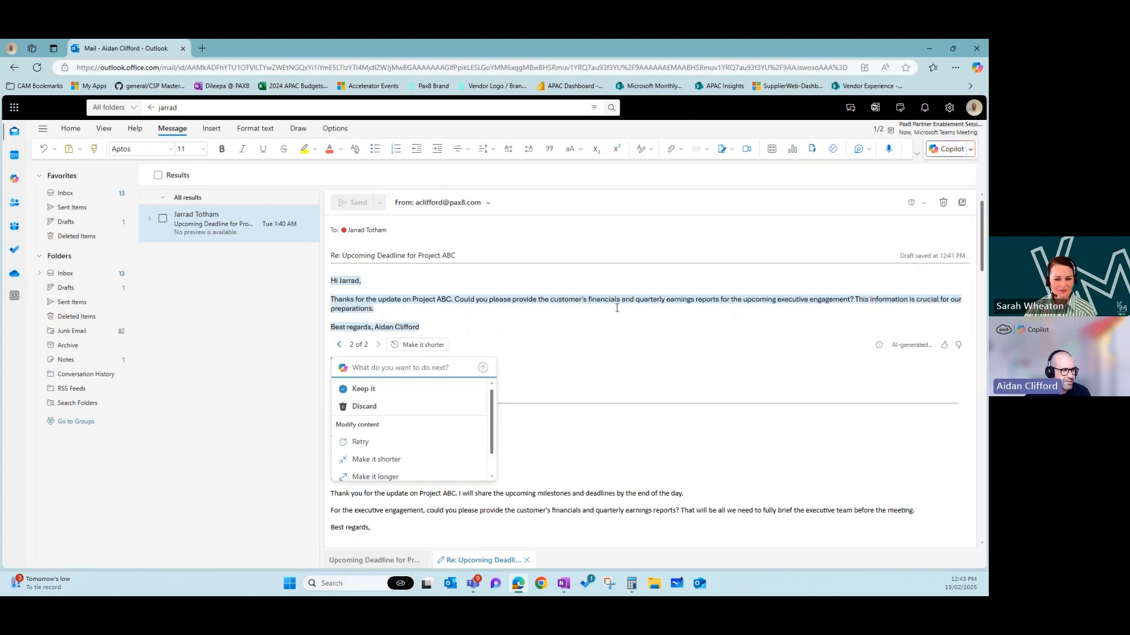
pyautogui.scroll(-1, 401, 454)
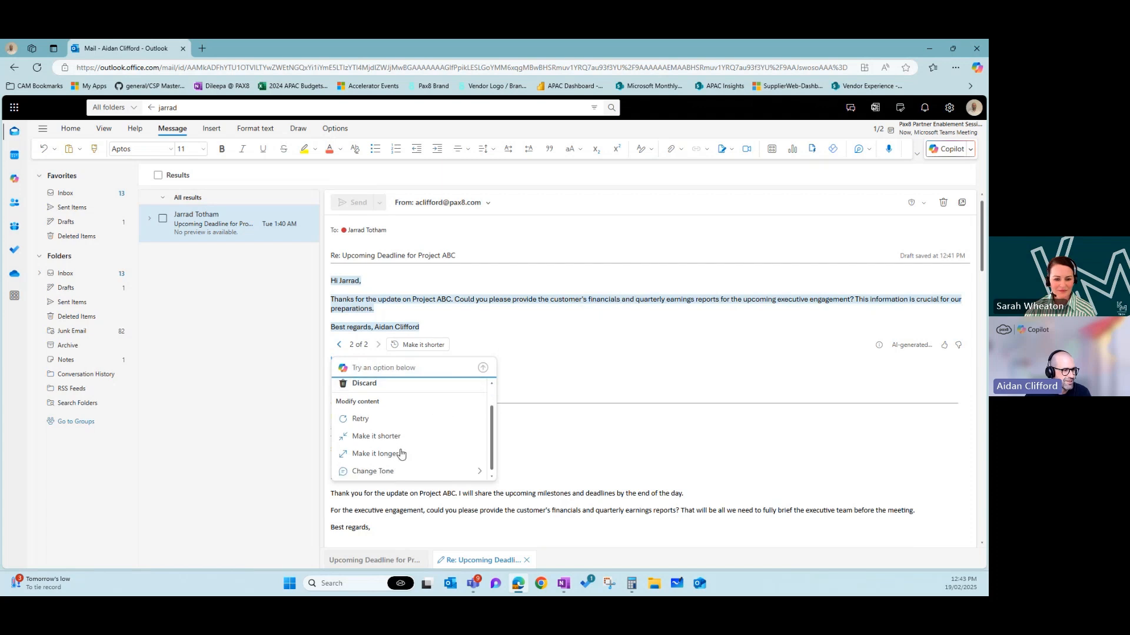
pyautogui.click(401, 454)
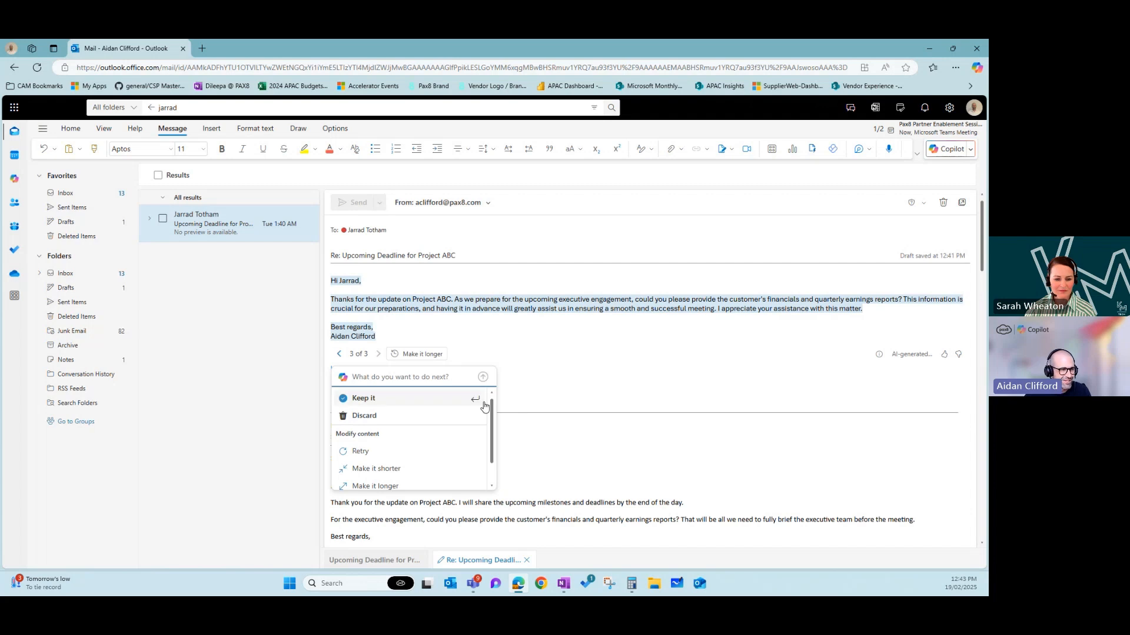
pyautogui.scroll(-1, 410, 482)
pyautogui.moveTo(410, 487)
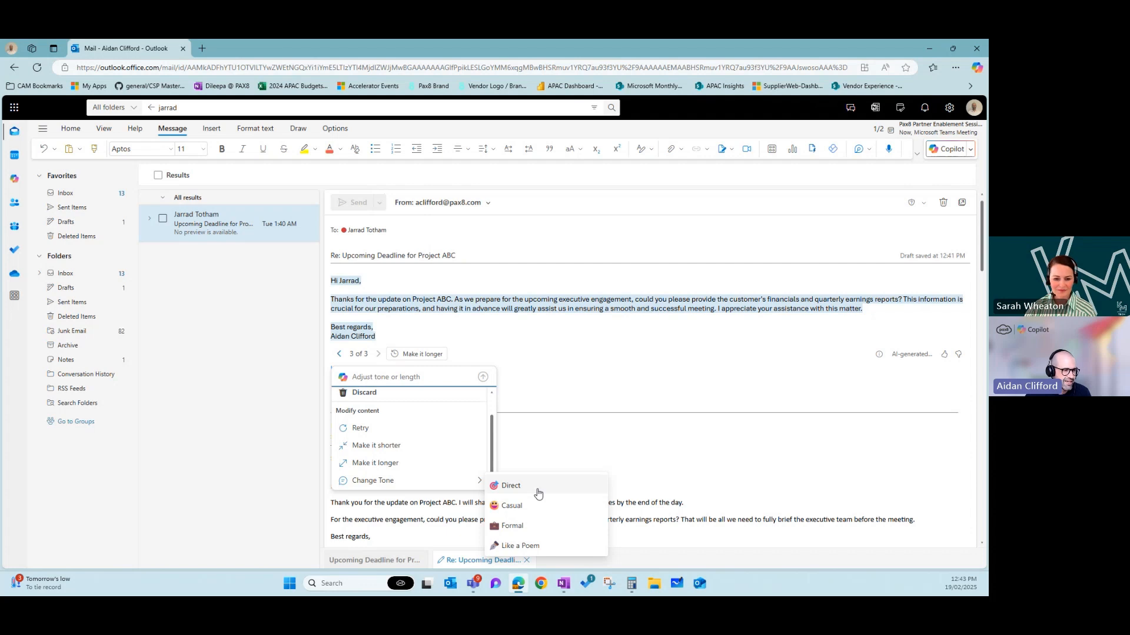
pyautogui.click(541, 507)
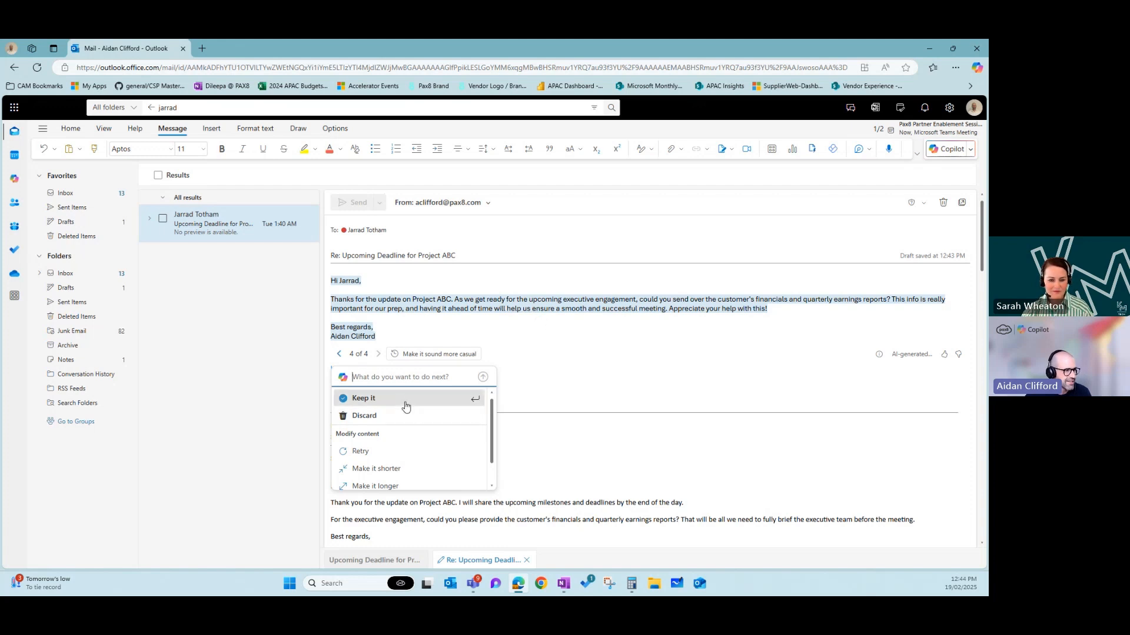
# - Keep the casual Copilot draft in the Project ABC reply and go to the Home tab
pyautogui.click(363, 399)
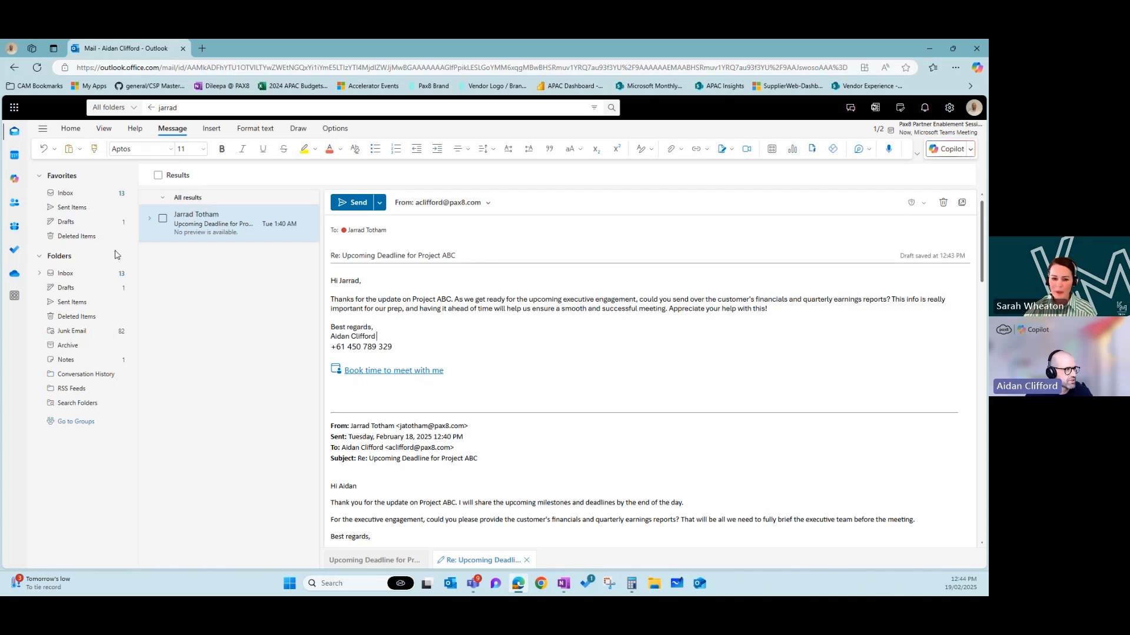
pyautogui.click(76, 134)
# - In a new email, paste the marketing campaign update prompt into Draft with Copilot, correcting 'an' to 'a'
pyautogui.click(65, 150)
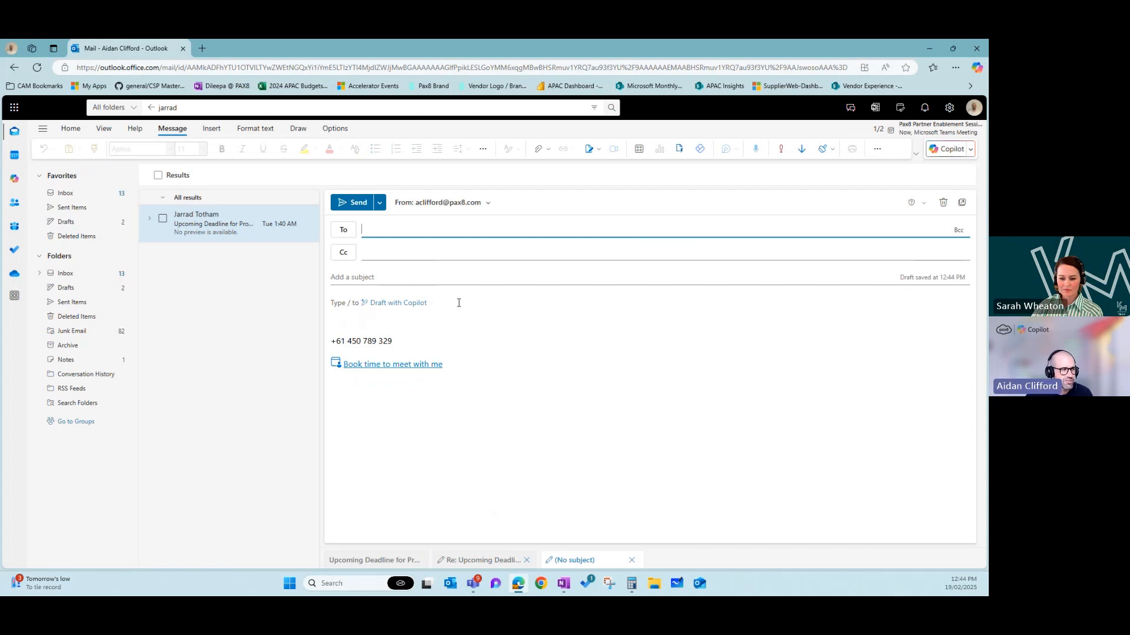
pyautogui.click(394, 303)
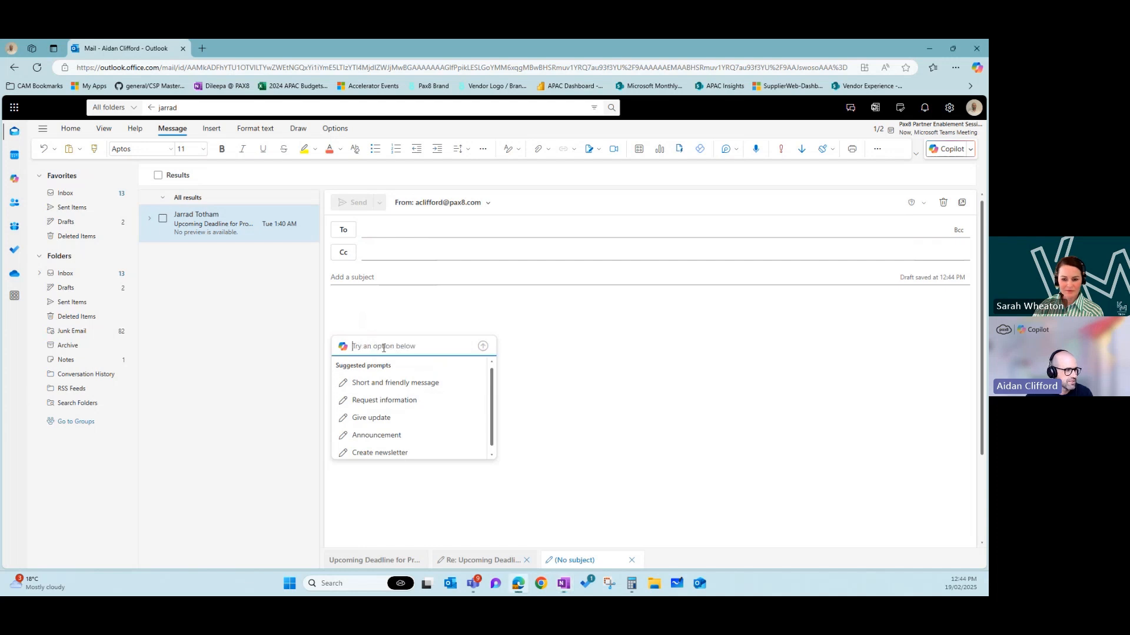
pyautogui.write('Draft an clear and concise professional email to the marketing team for an update on our current campaigns listing those that are upcoming, active and closed with commentary about their performance')
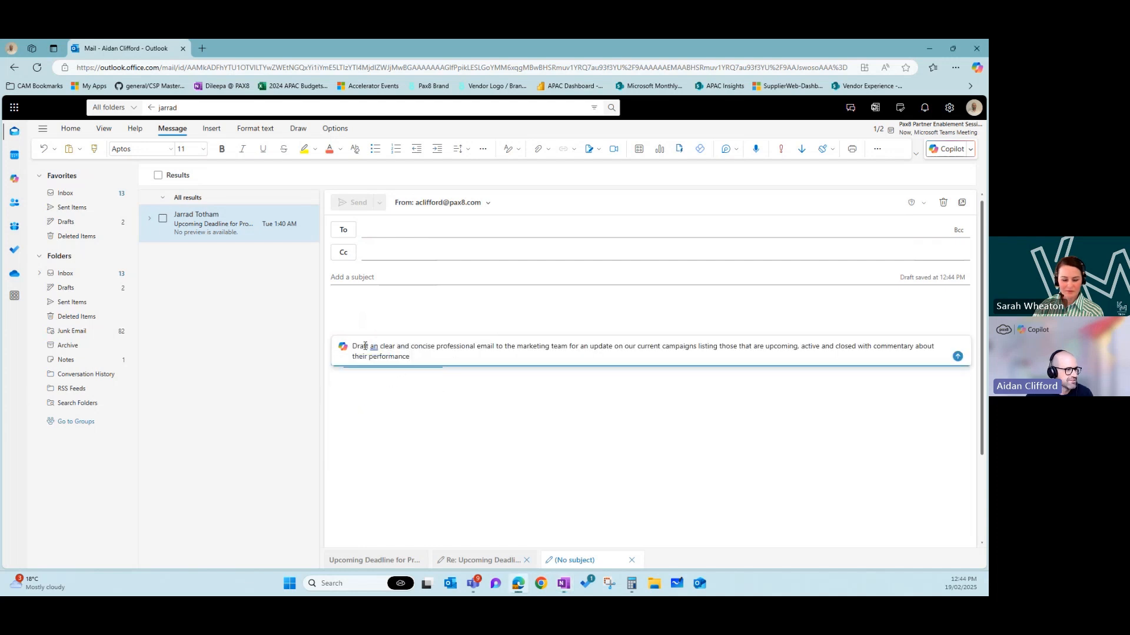
pyautogui.click(377, 345)
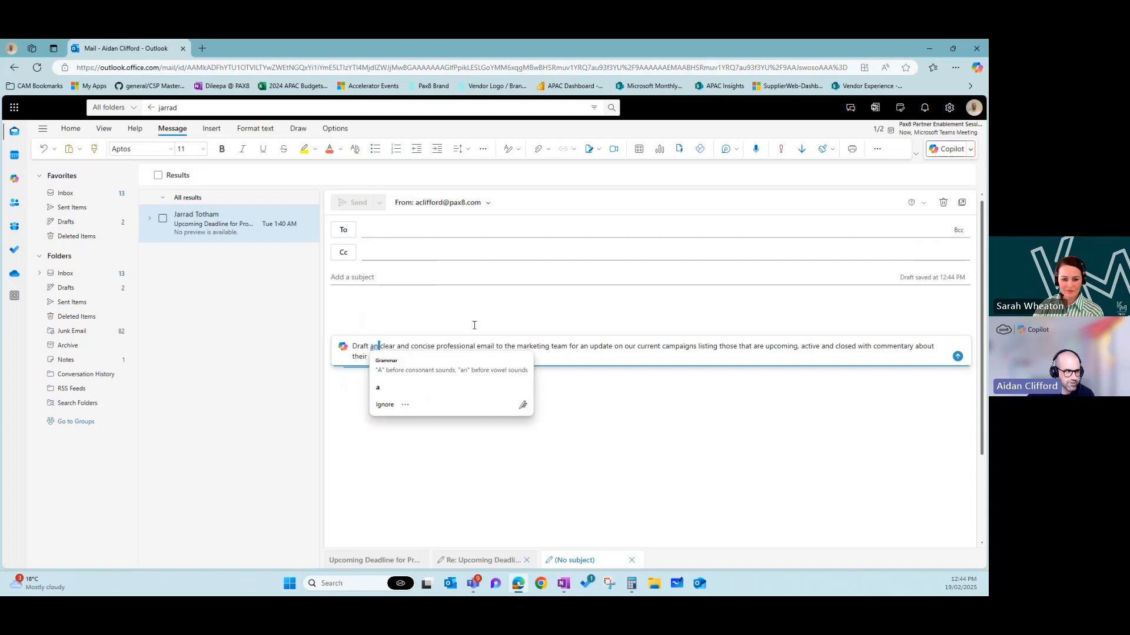
pyautogui.press('BackSpace')
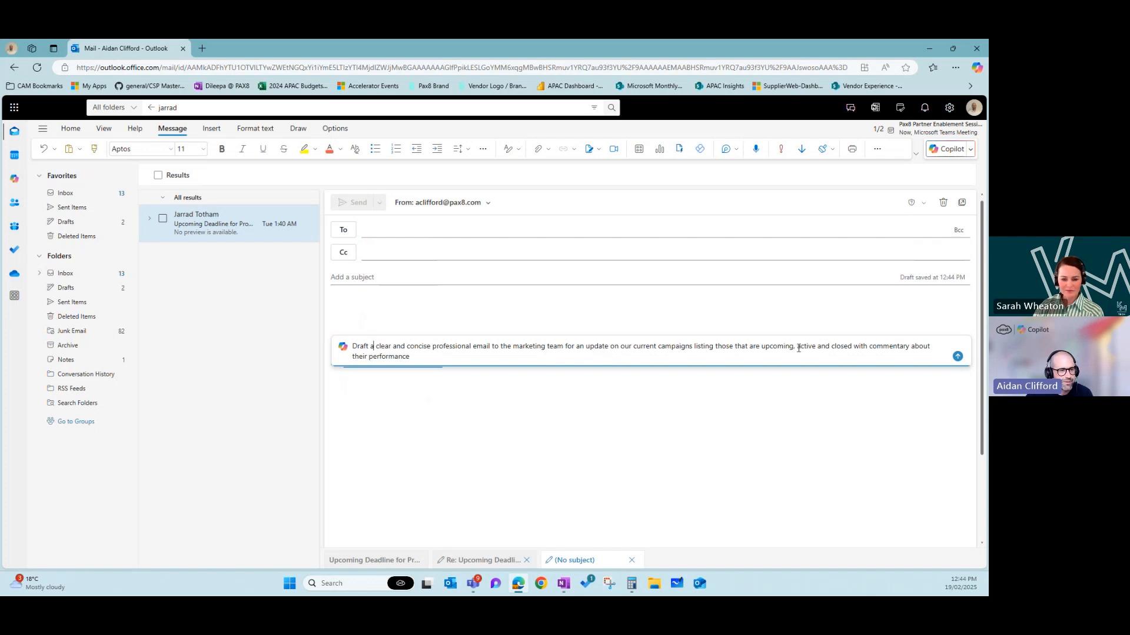
# - Generate Copilot's draft of the marketing campaign update email and scroll through it
pyautogui.click(958, 357)
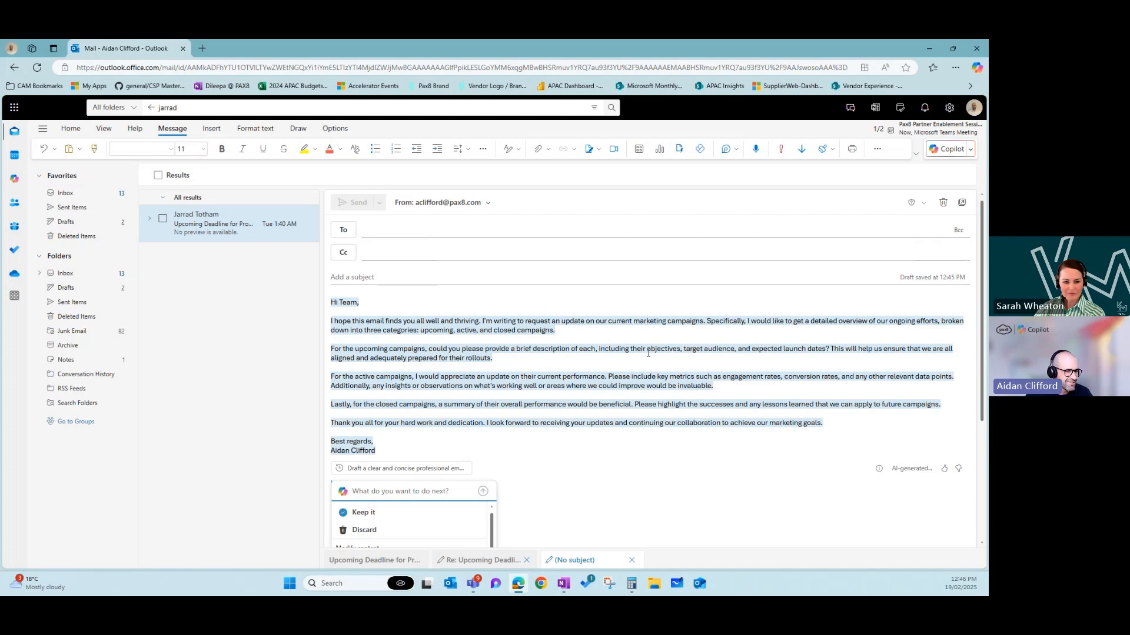
pyautogui.scroll(-1, 624, 351)
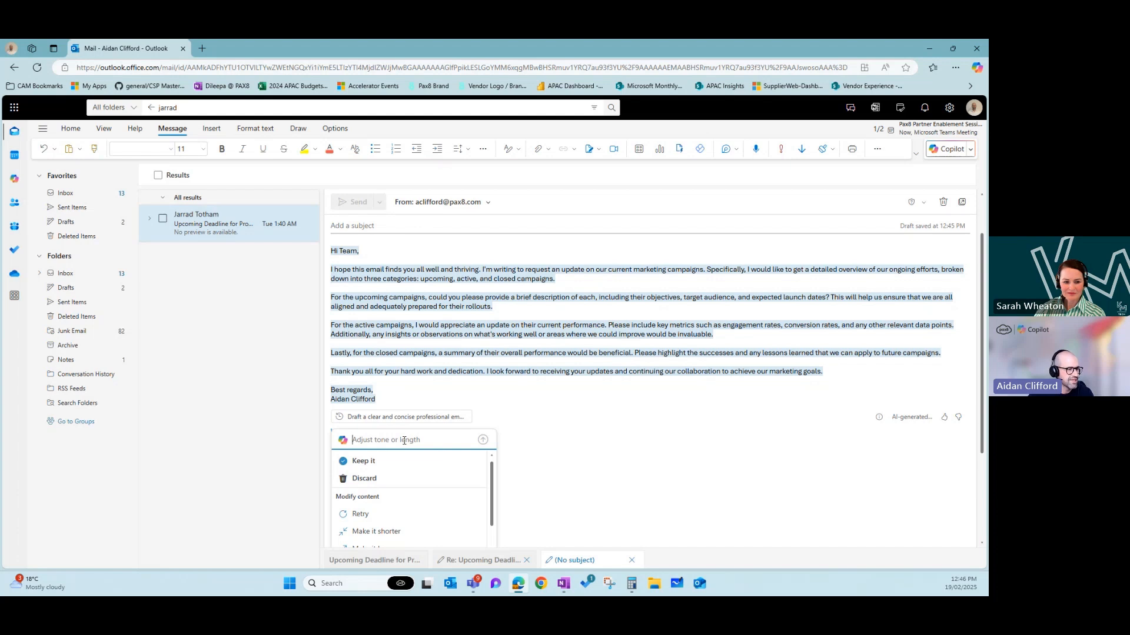
# - Have Copilot regenerate the draft so its greeting reads 'Good morning Team'
pyautogui.write('change the ')
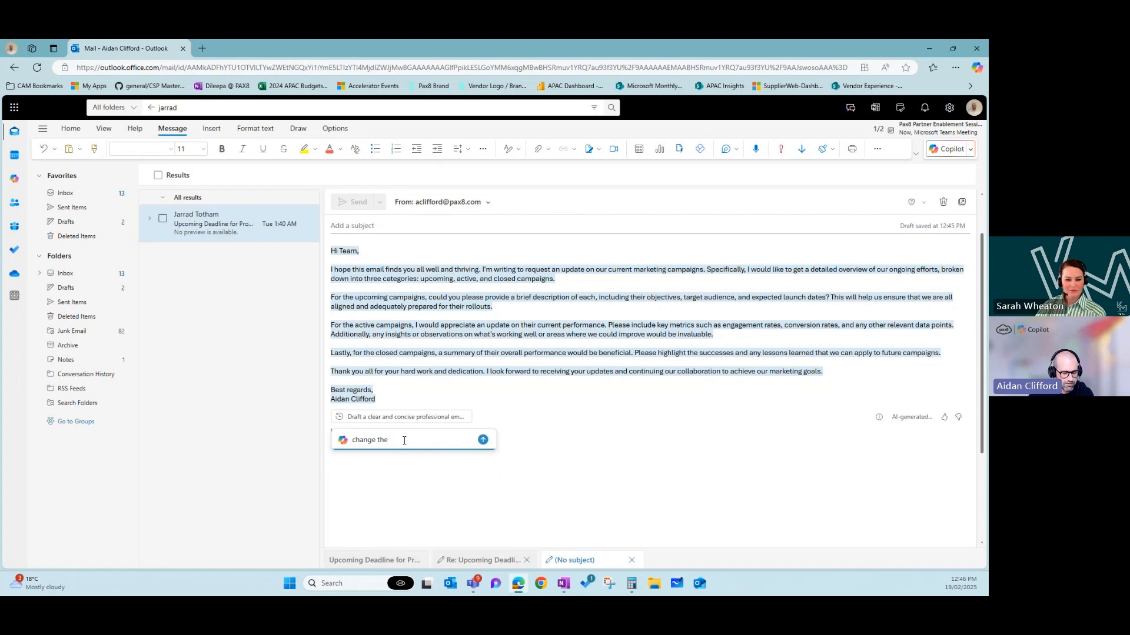
pyautogui.write('greeting to ')
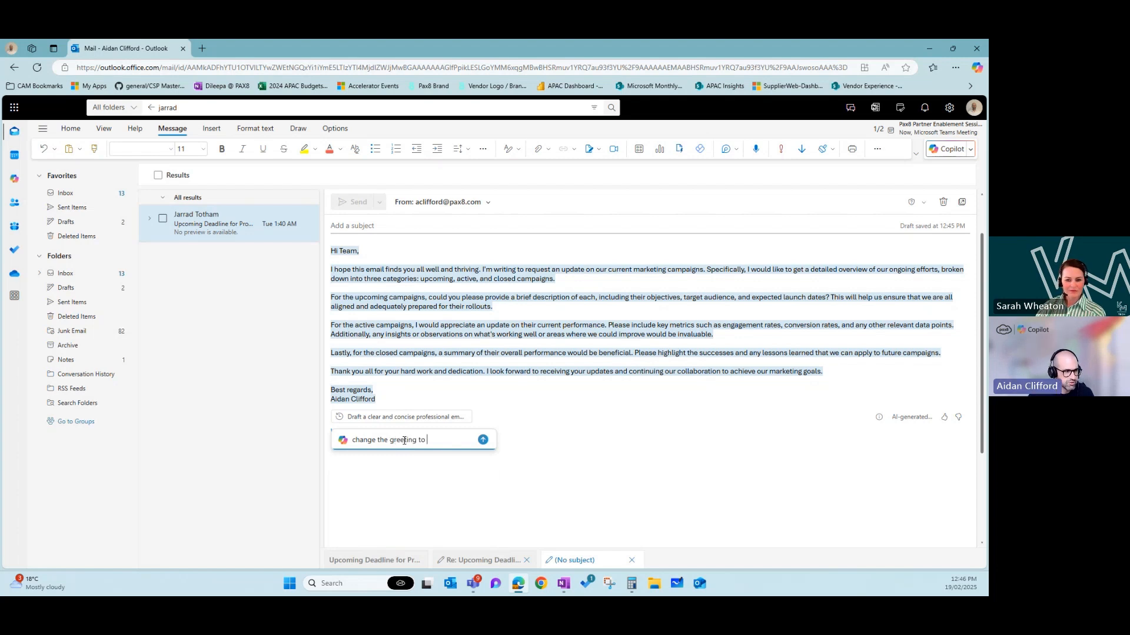
pyautogui.write('good morning')
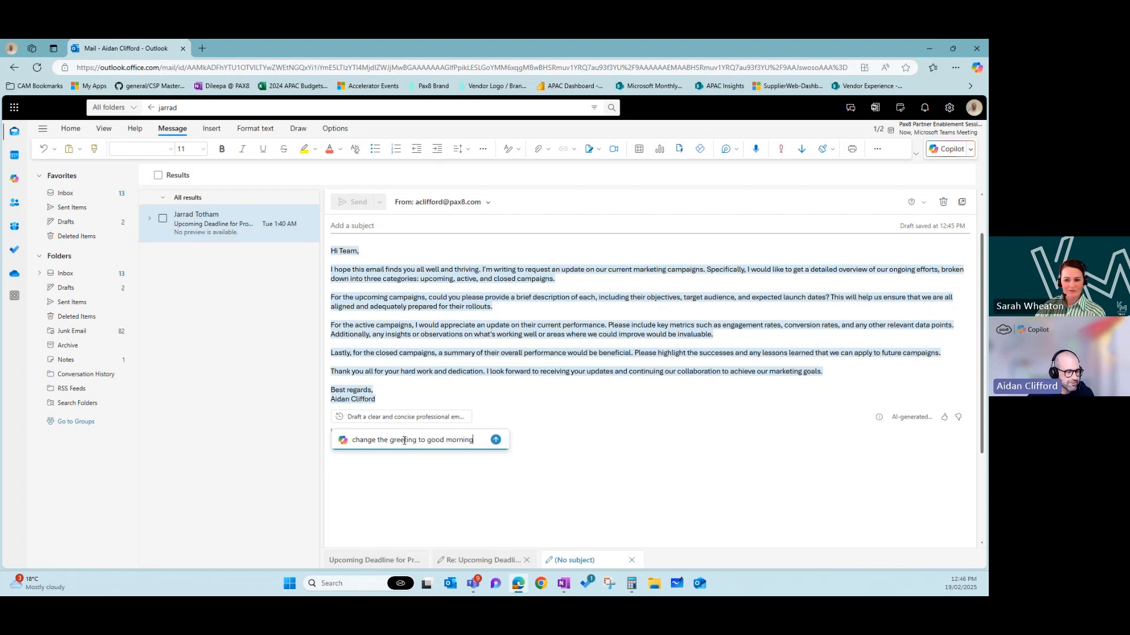
pyautogui.click(496, 440)
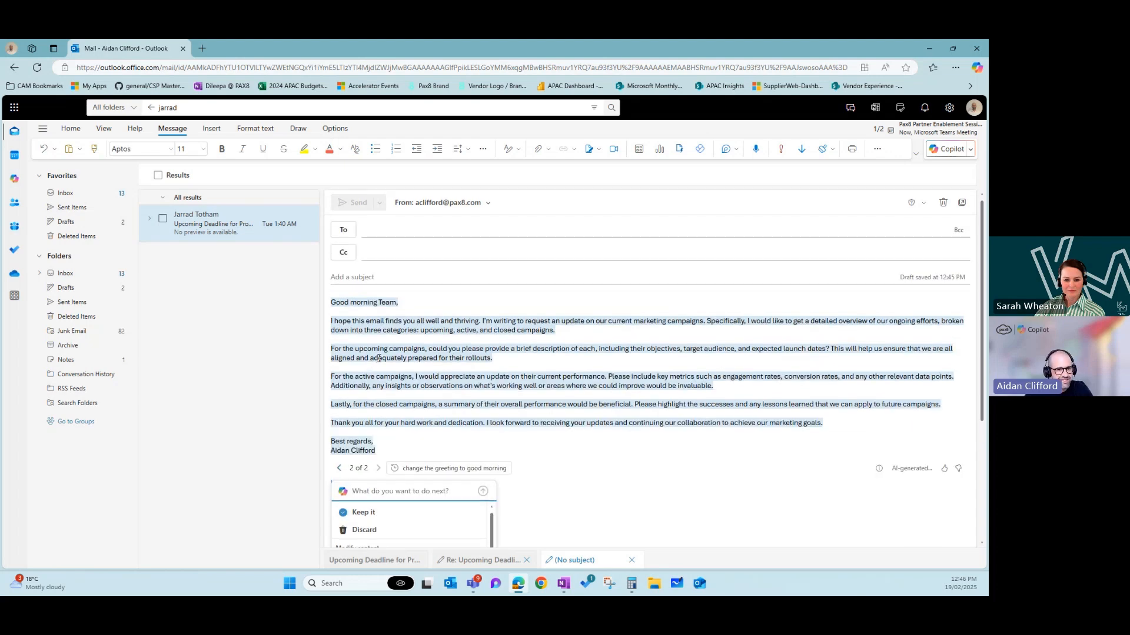
pyautogui.click(378, 492)
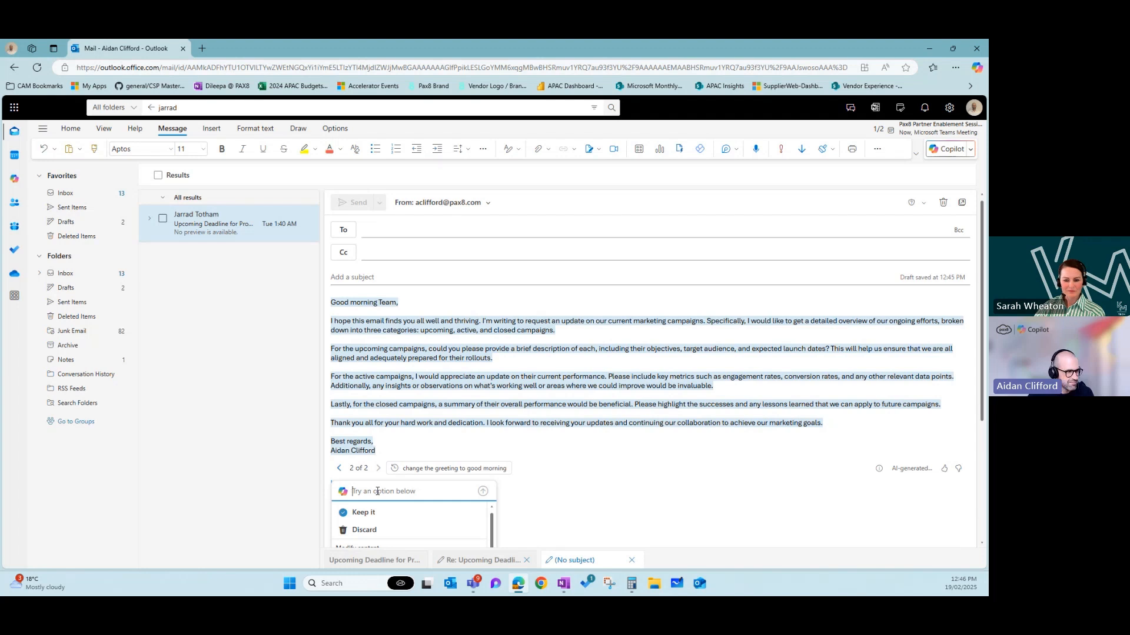
# - Ask Copilot to rewrite the upcoming, active and closed campaign updates as a dot-point list
pyautogui.write('please change ')
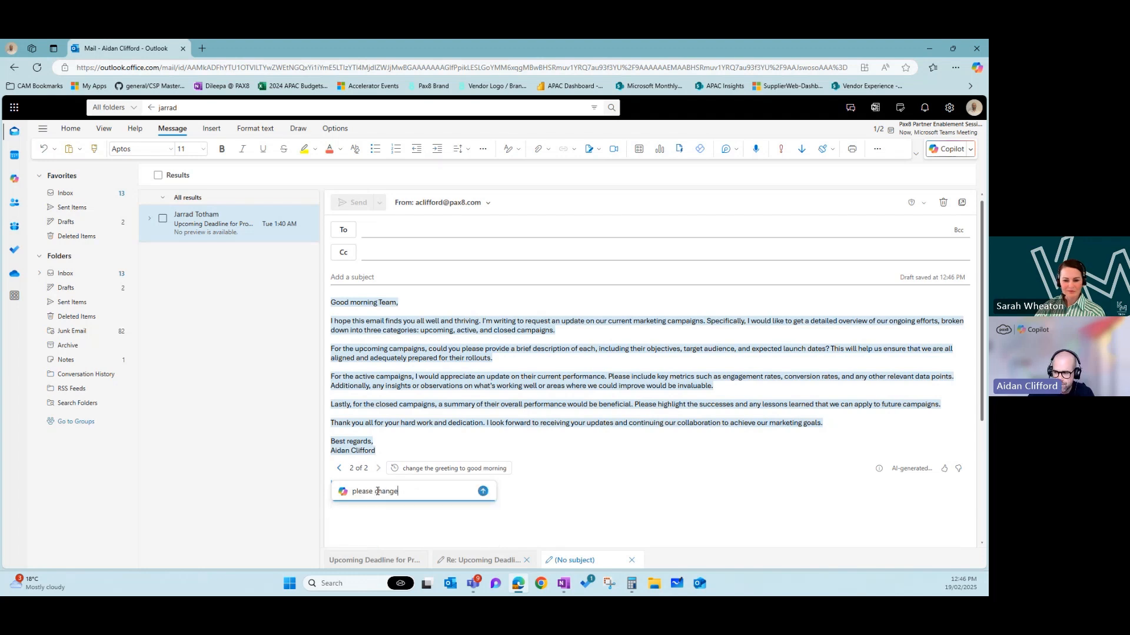
pyautogui.write('the u')
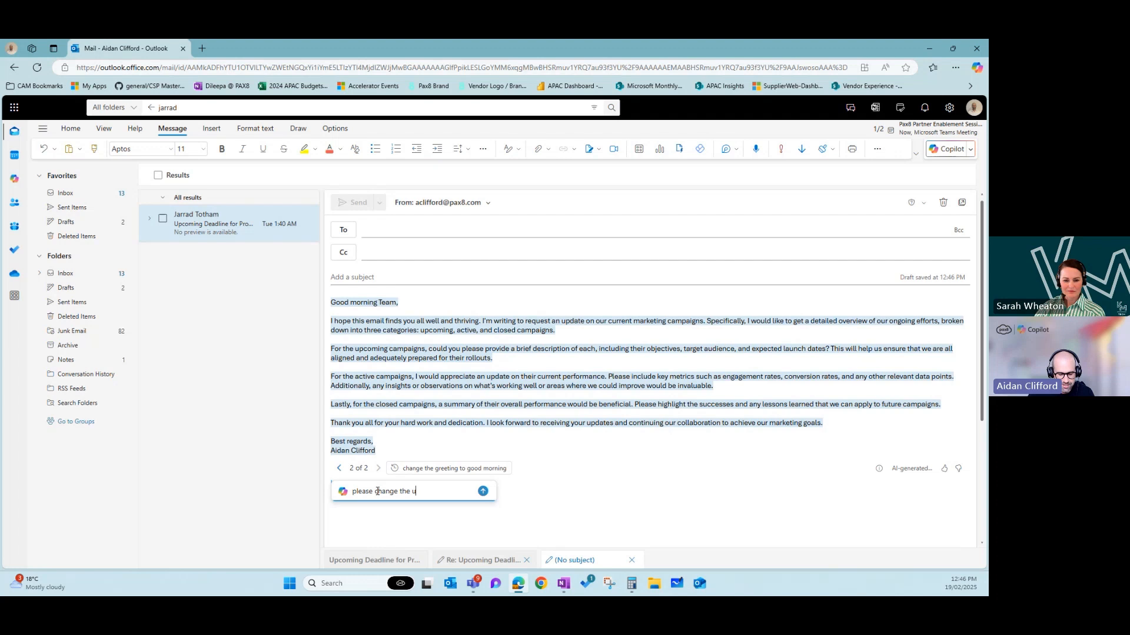
pyautogui.write('pdates into a')
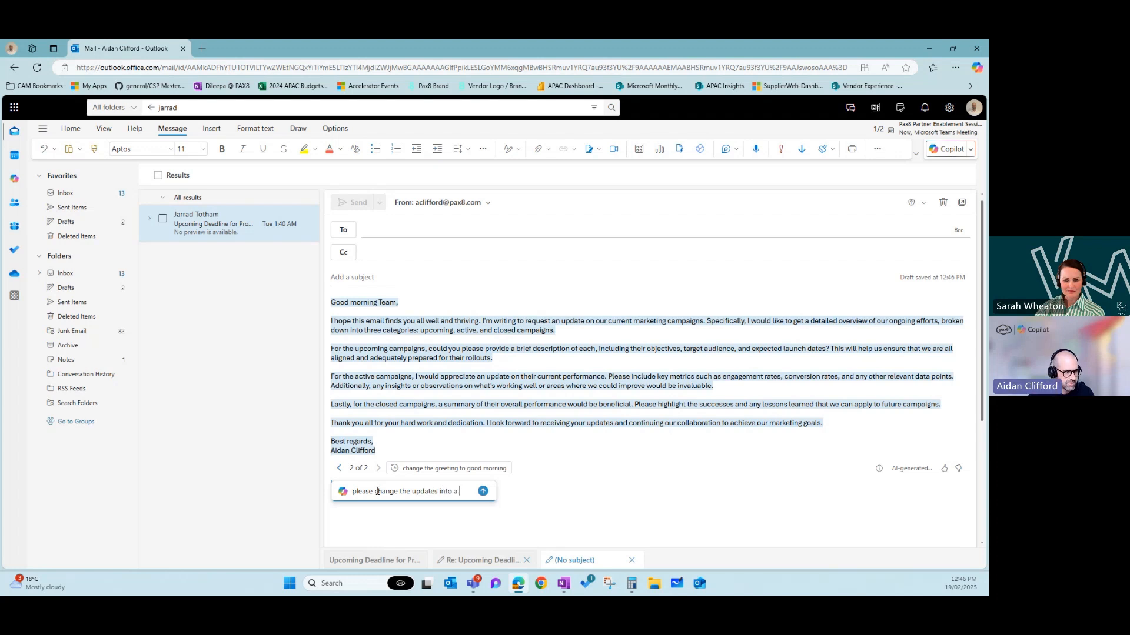
pyautogui.write(' dot points list')
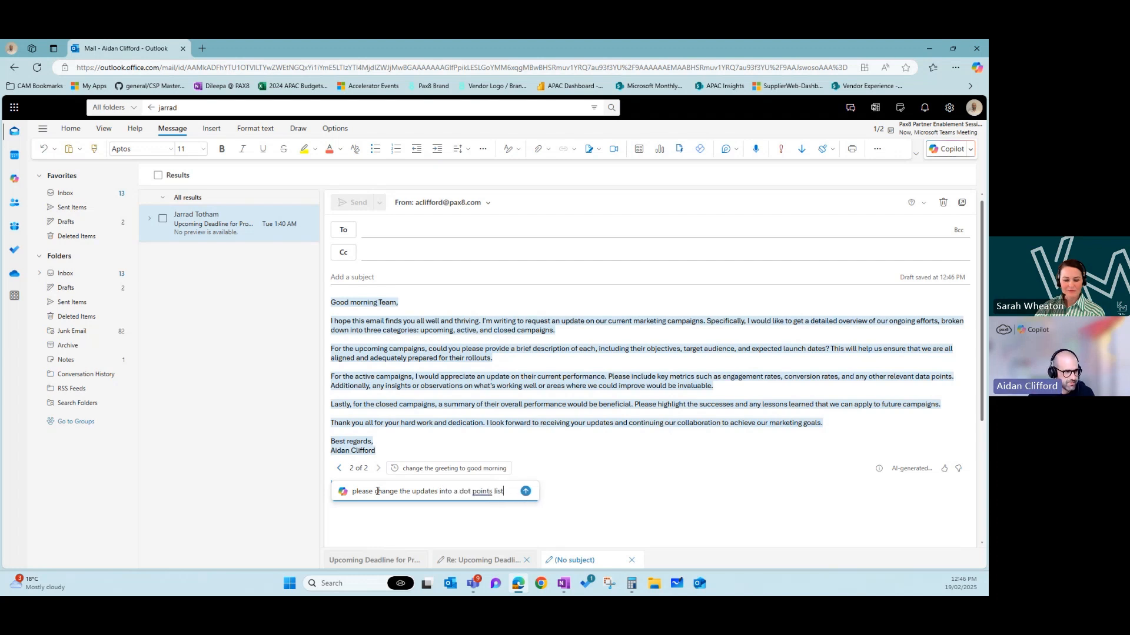
pyautogui.press('BackSpace')
pyautogui.press('BackSpace')
pyautogui.press('BackSpace')
pyautogui.press('BackSpace')
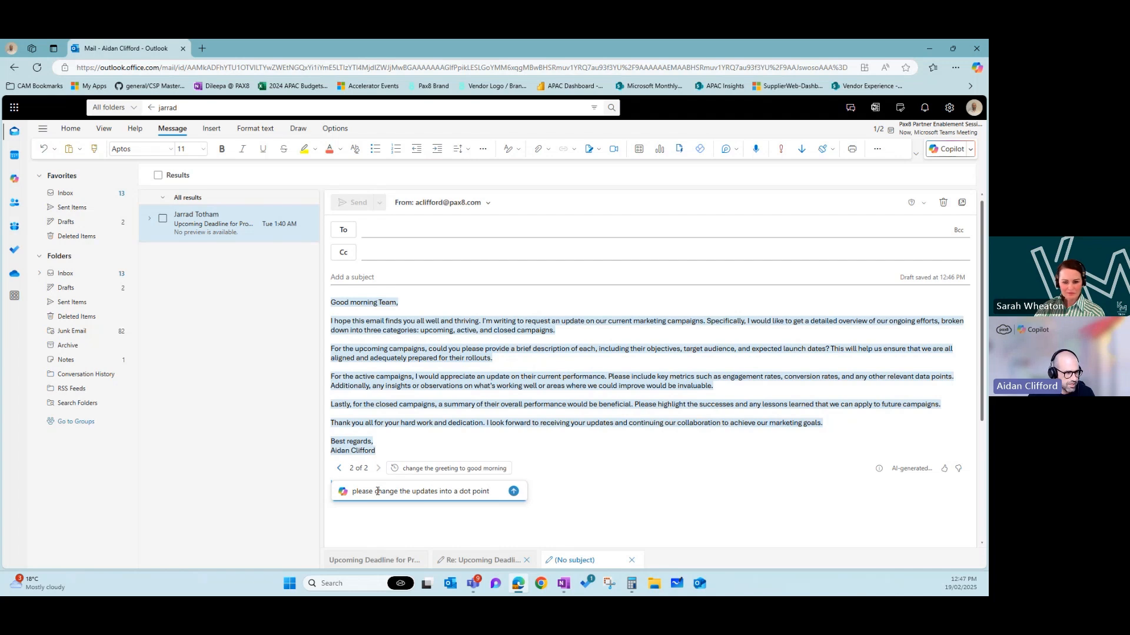
pyautogui.write('list')
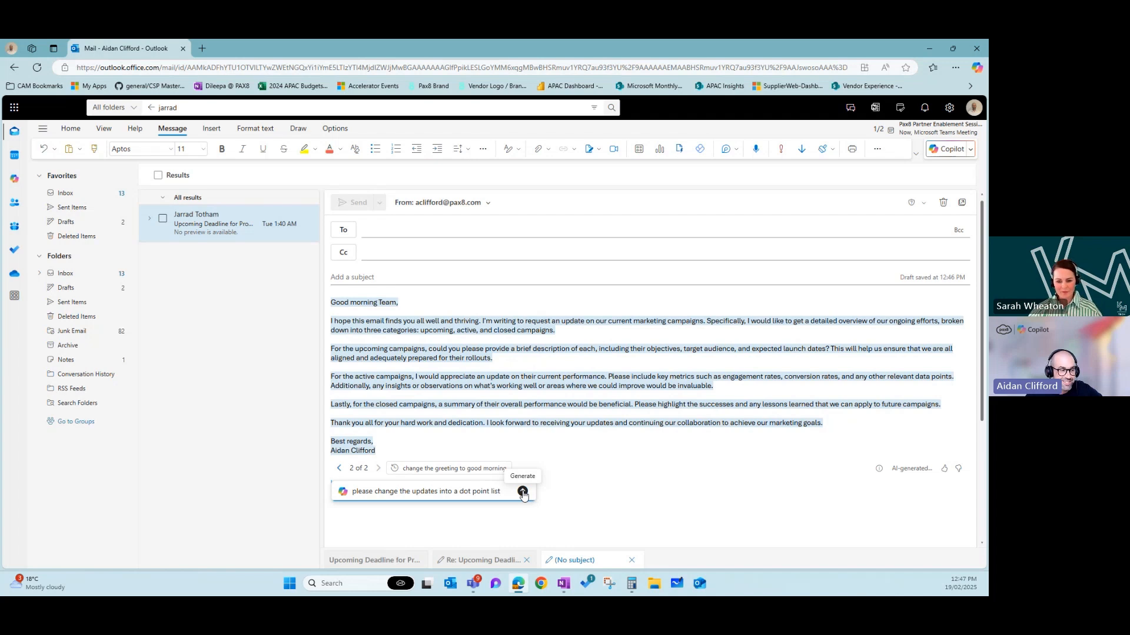
pyautogui.click(523, 492)
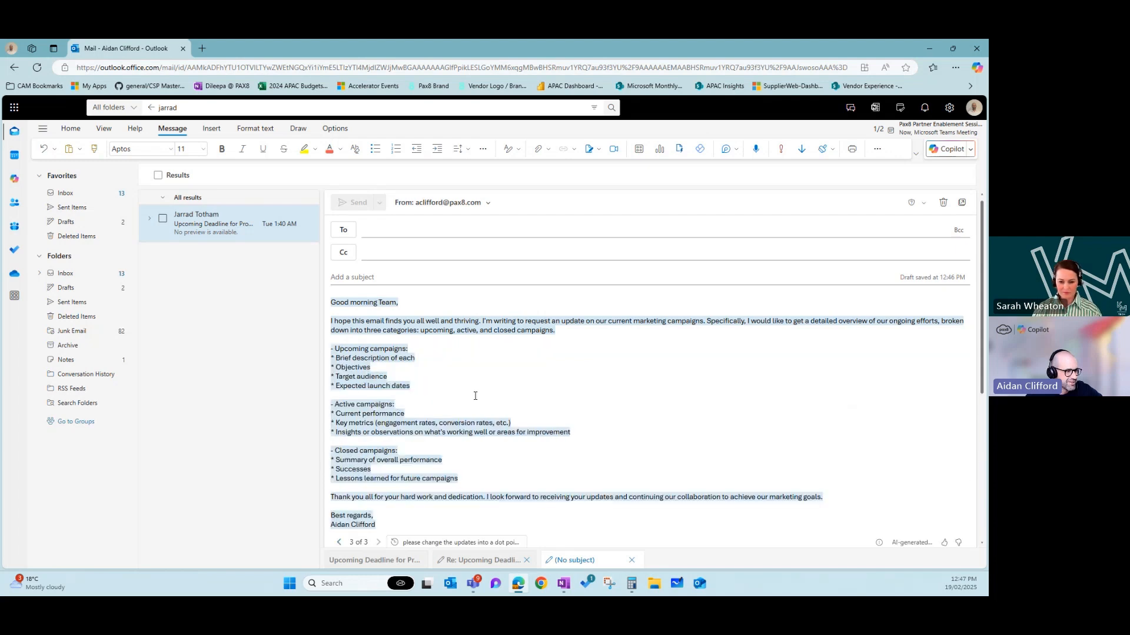
# - Use Copilot's Make it shorter option to condense the draft into one short paragraph
pyautogui.scroll(2, 581, 339)
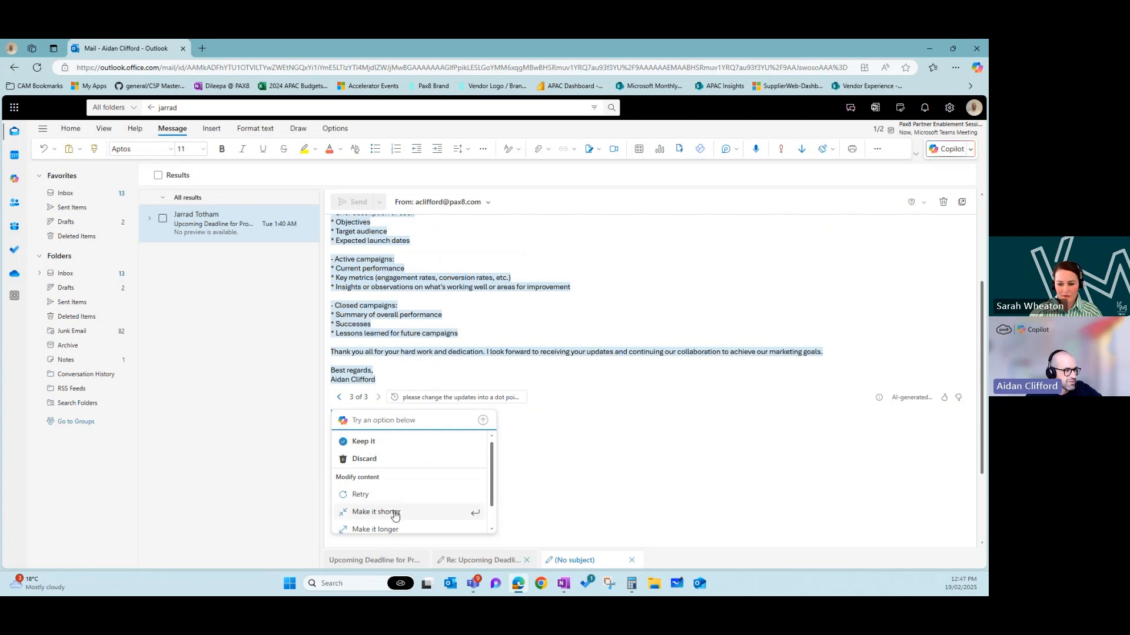
pyautogui.click(390, 514)
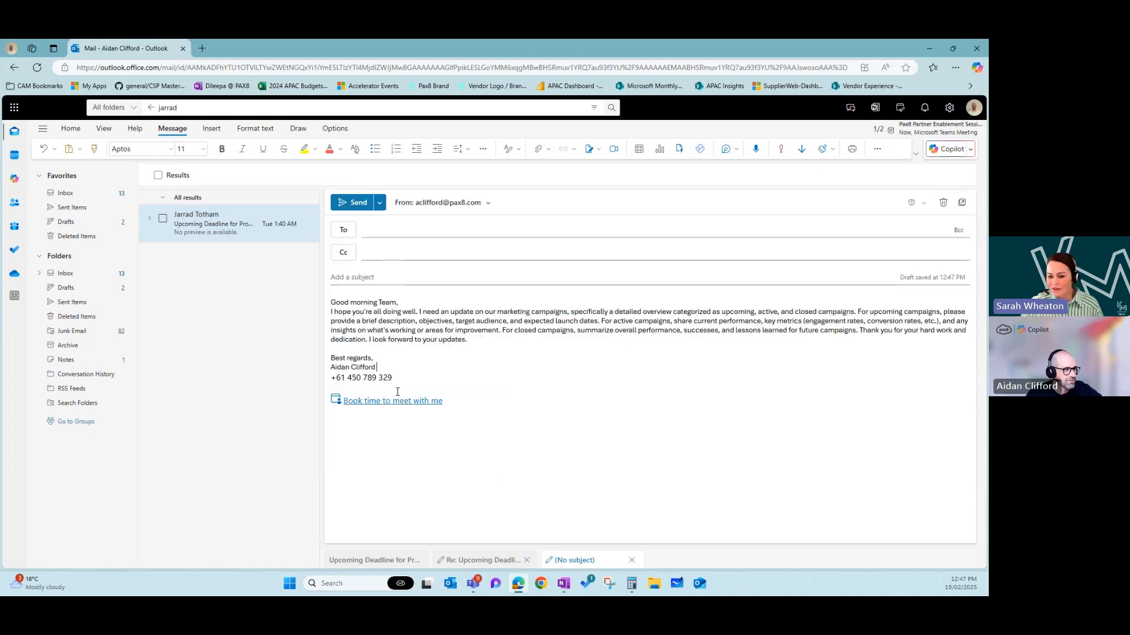
# - Keep Copilot's shortened version in the email body
pyautogui.click(363, 387)
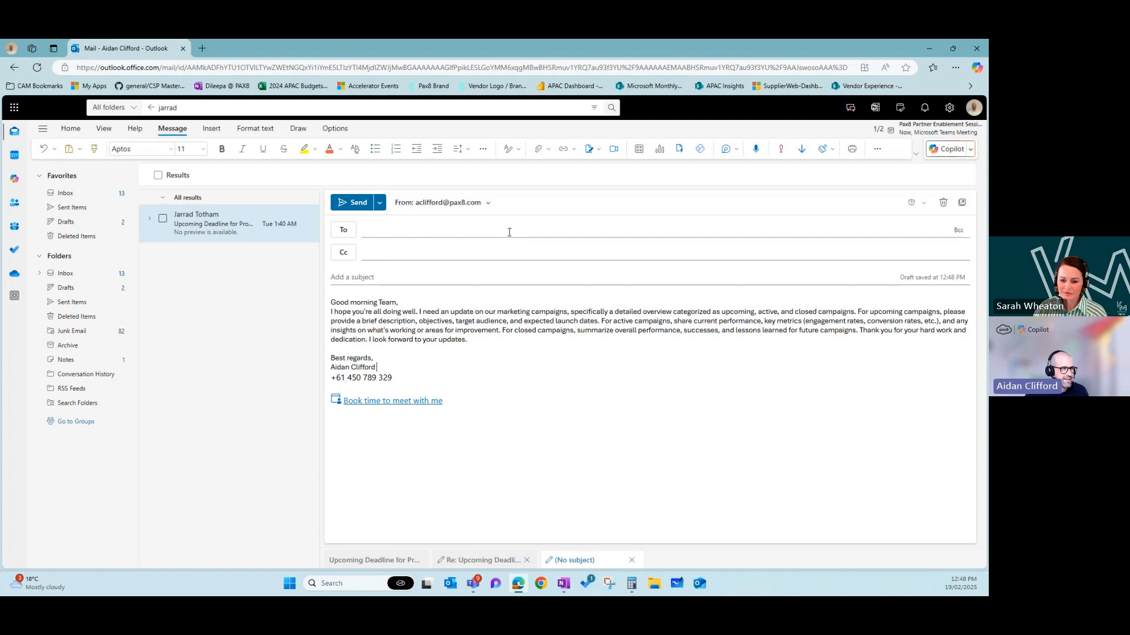
# - Show the list of available sender addresses for the From field
pyautogui.click(489, 206)
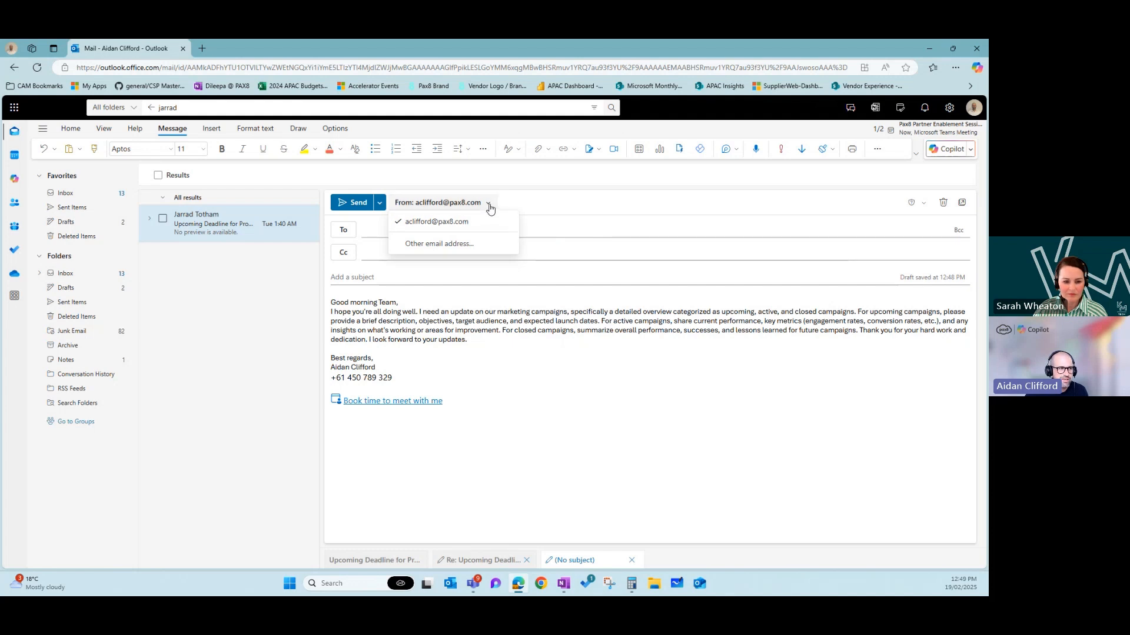
# - Close the From dropdown, leaving the current sender address unchanged
pyautogui.click(489, 204)
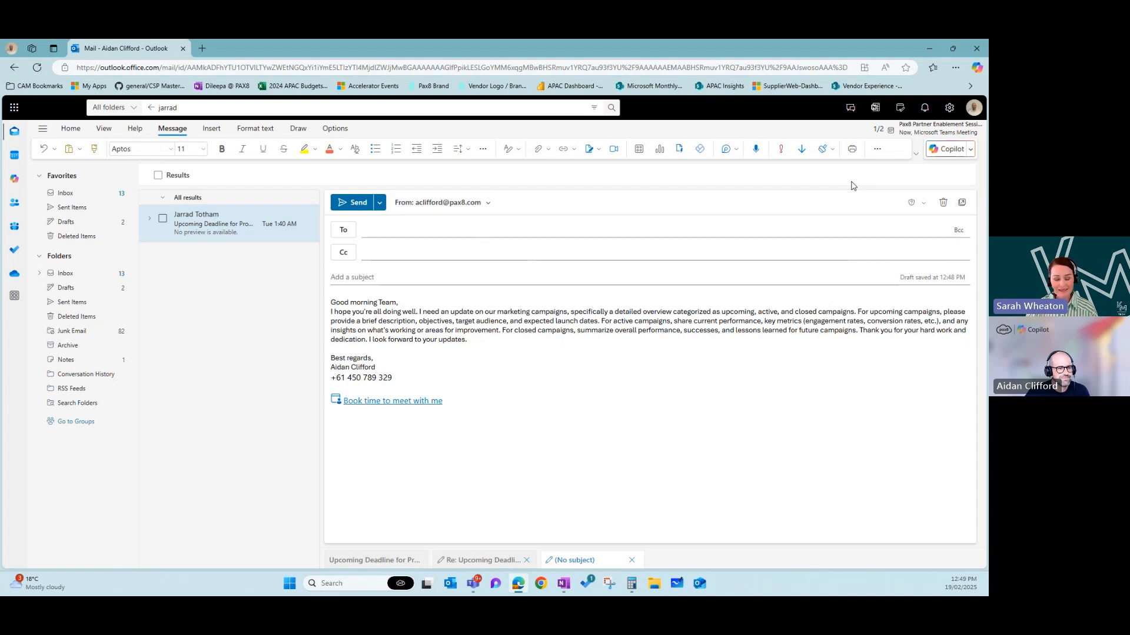
# - Start a Copilot chat beside the draft and show its suggested prompt categories
pyautogui.click(971, 151)
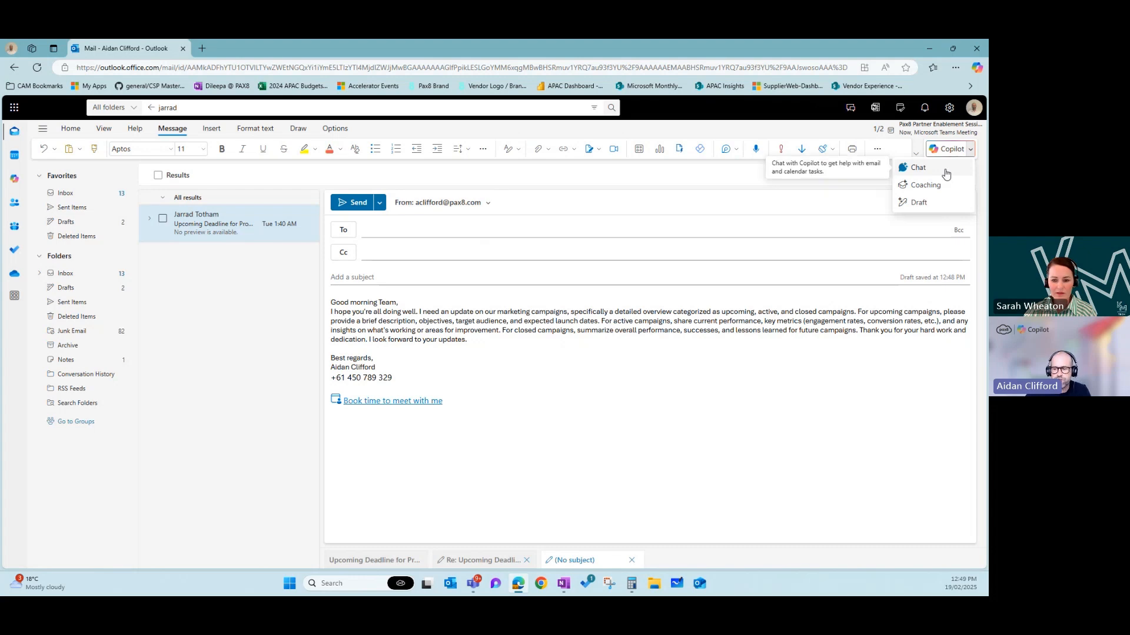
pyautogui.click(945, 172)
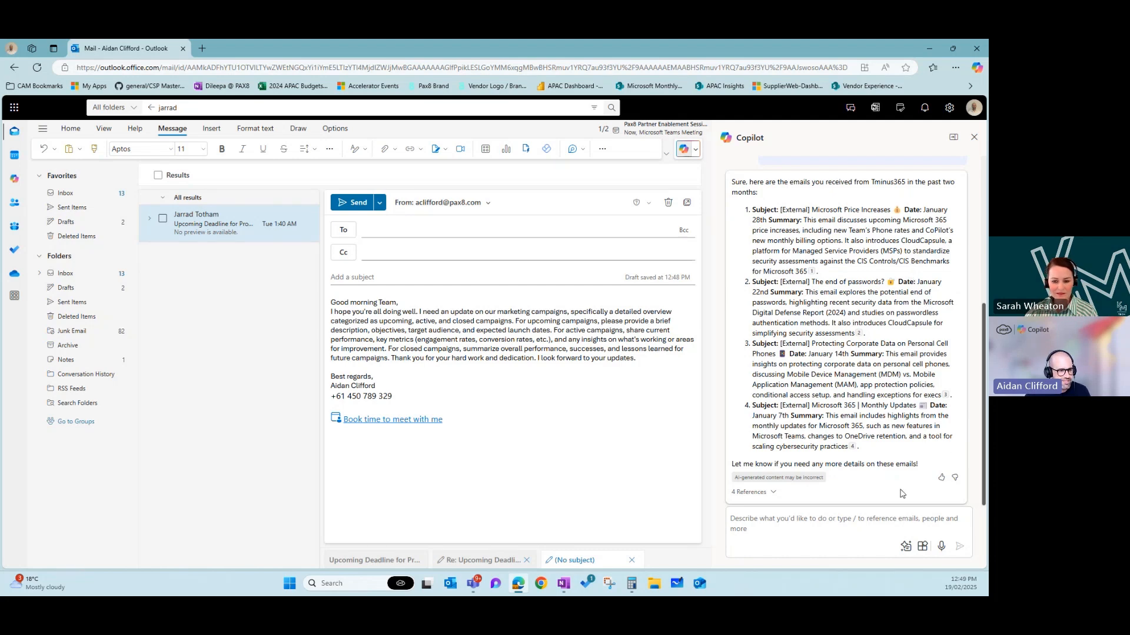
pyautogui.click(906, 548)
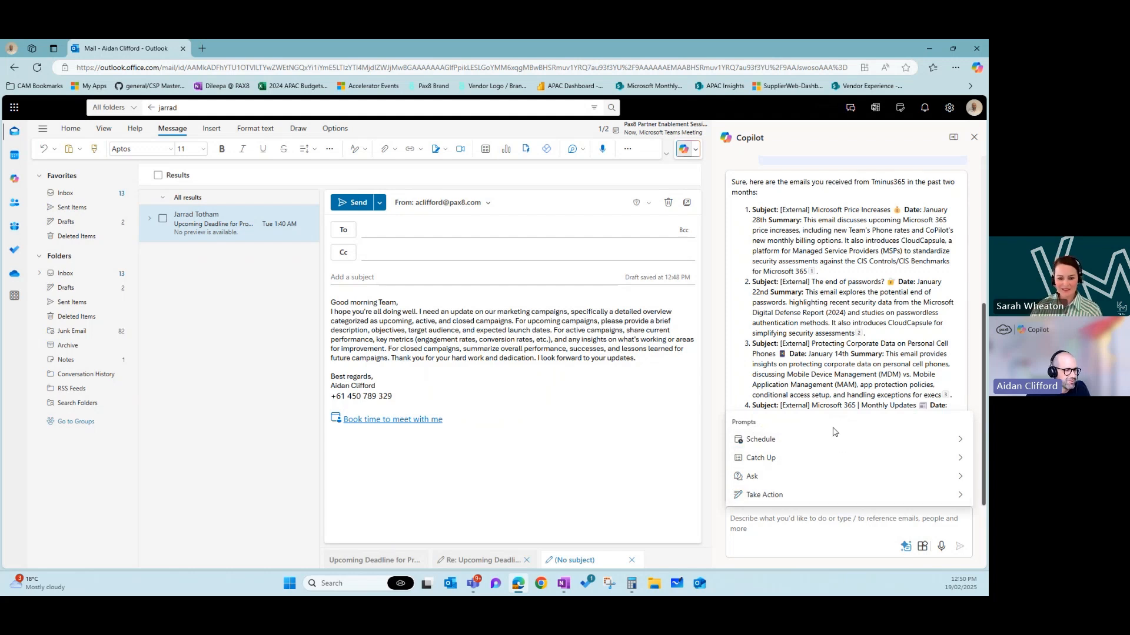
# - Compose a Copilot Out Of Office request for April 18 to 26th saying you'll respond as soon as possible
pyautogui.click(900, 496)
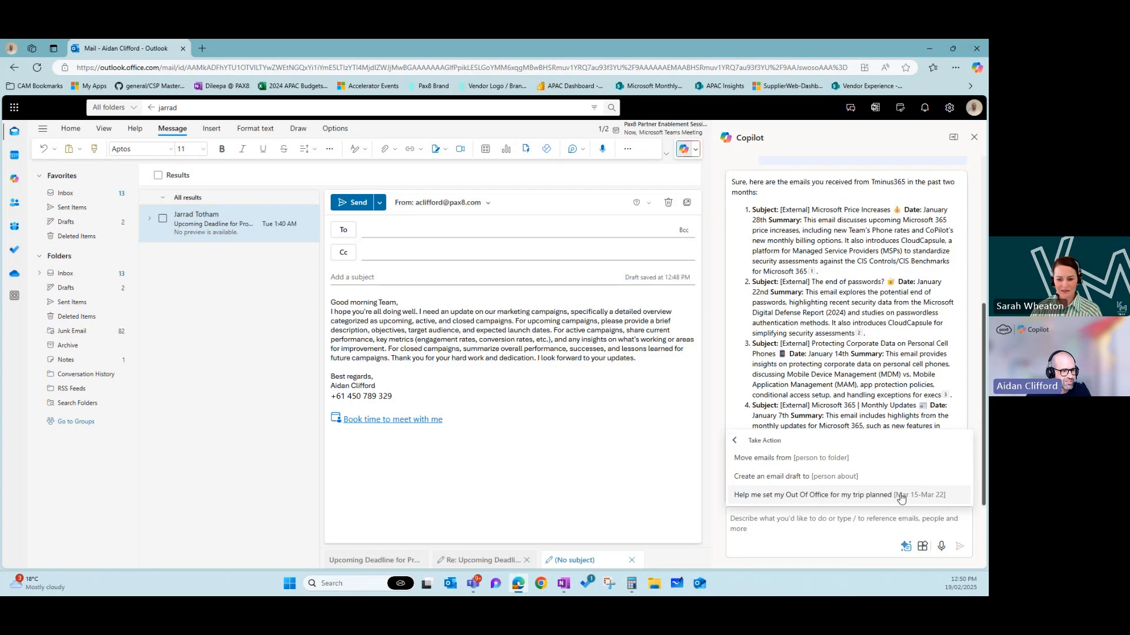
pyautogui.click(793, 499)
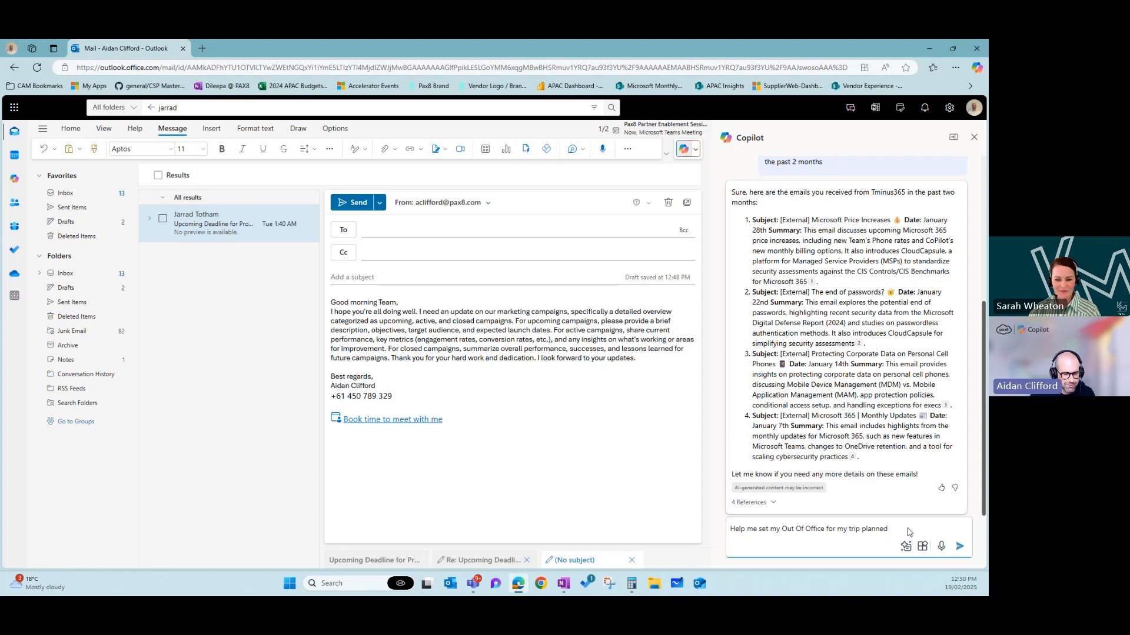
pyautogui.write('for April ')
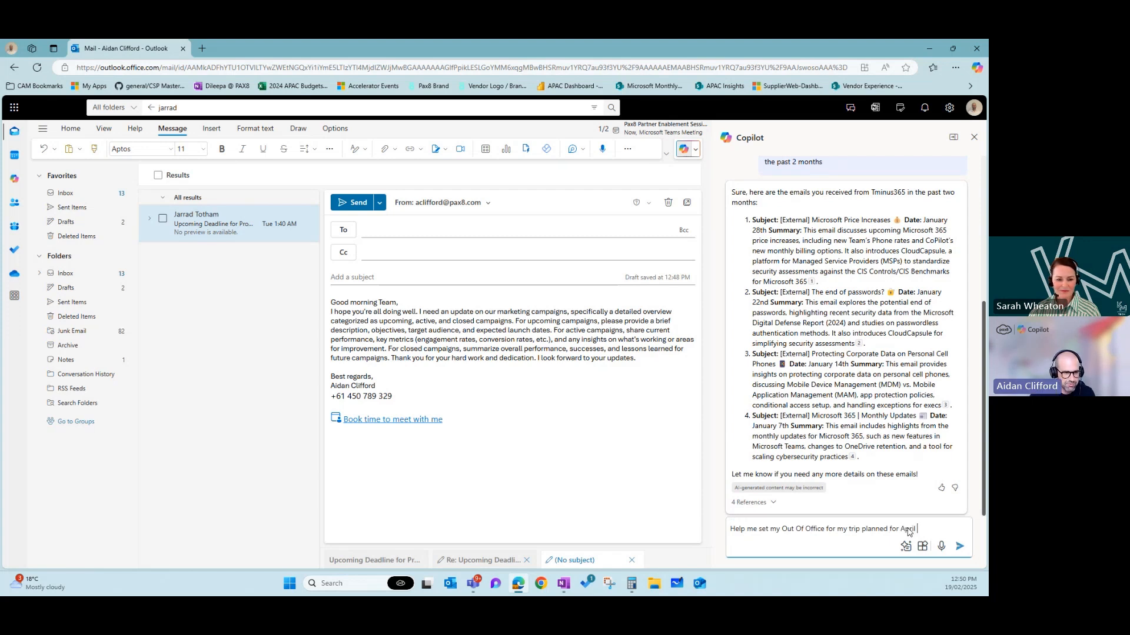
pyautogui.write('18 to')
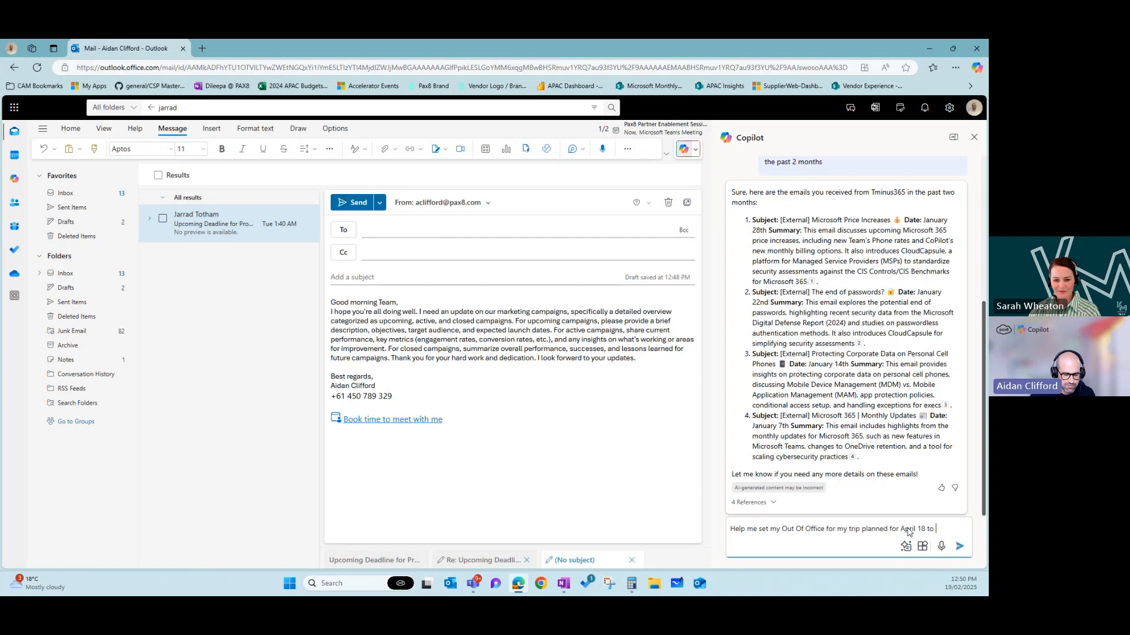
pyautogui.write(' 26th')
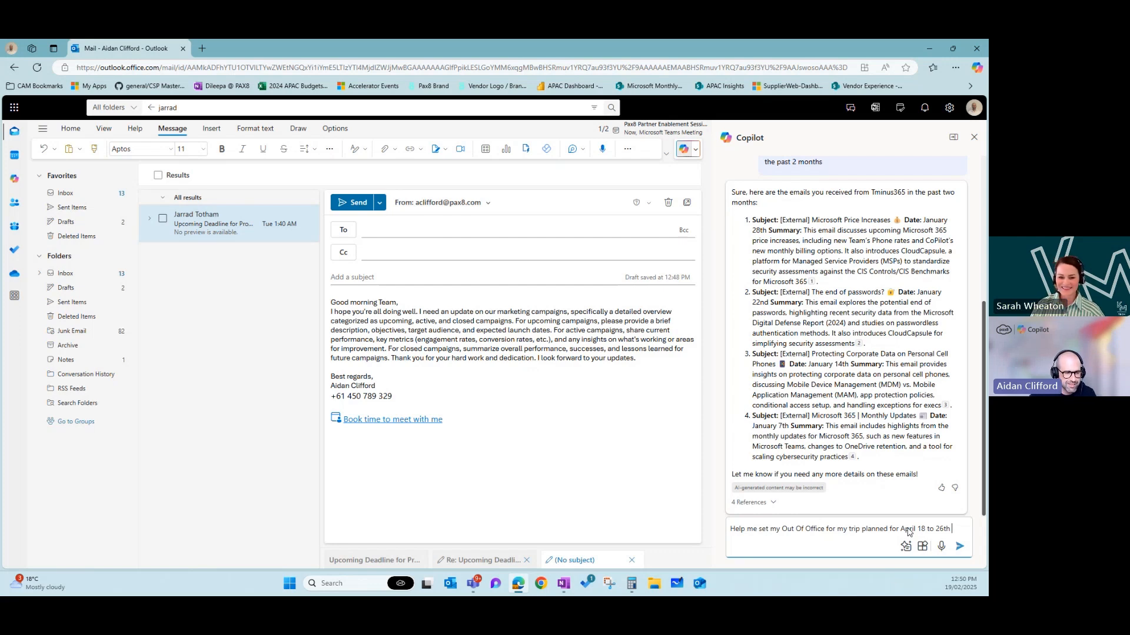
pyautogui.write('please indic')
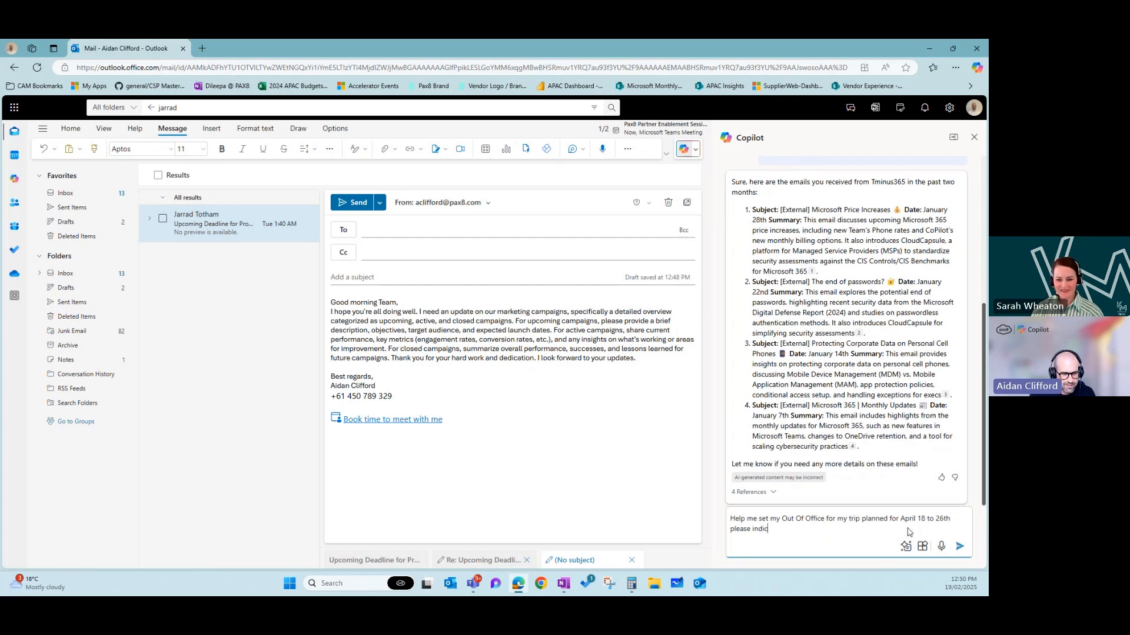
pyautogui.write('ate I will b')
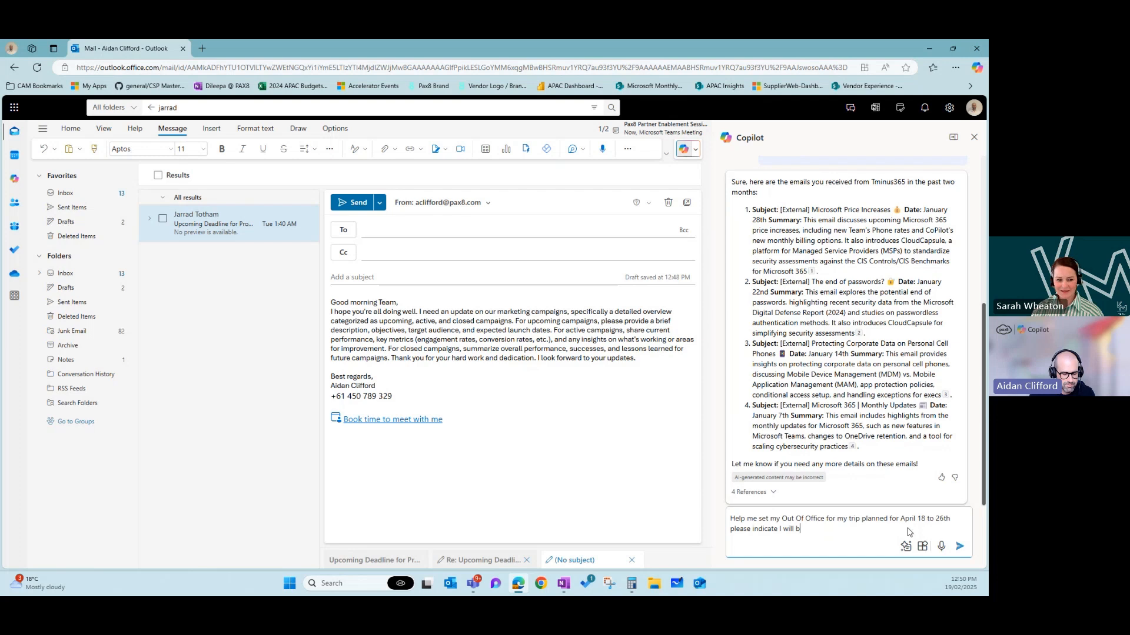
pyautogui.write('e away from my laptop but')
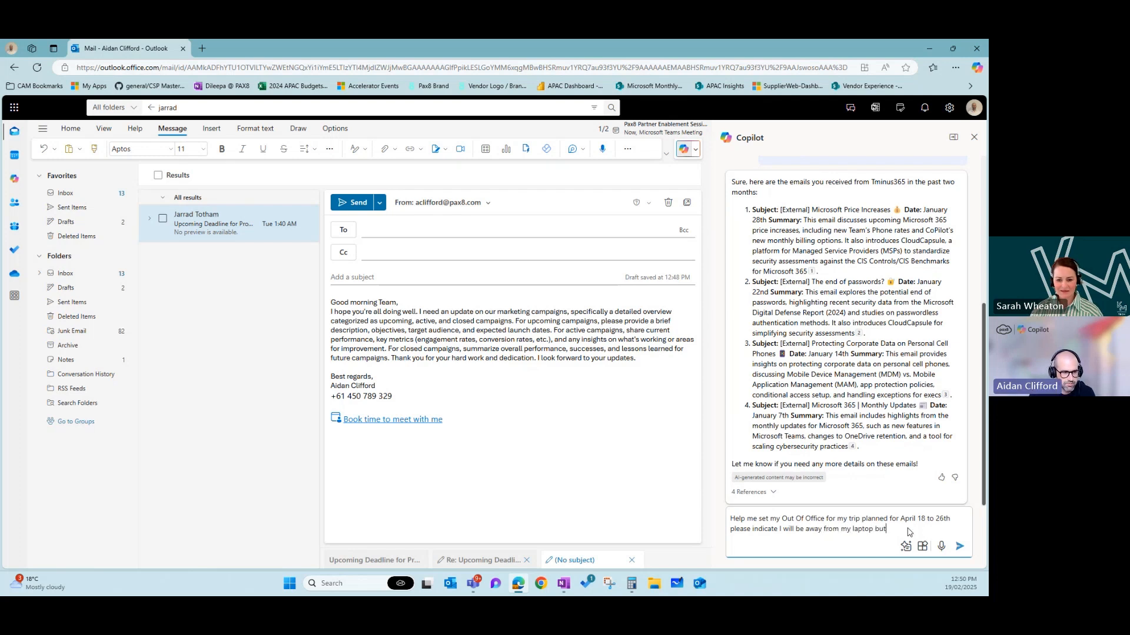
pyautogui.write(' will respond as')
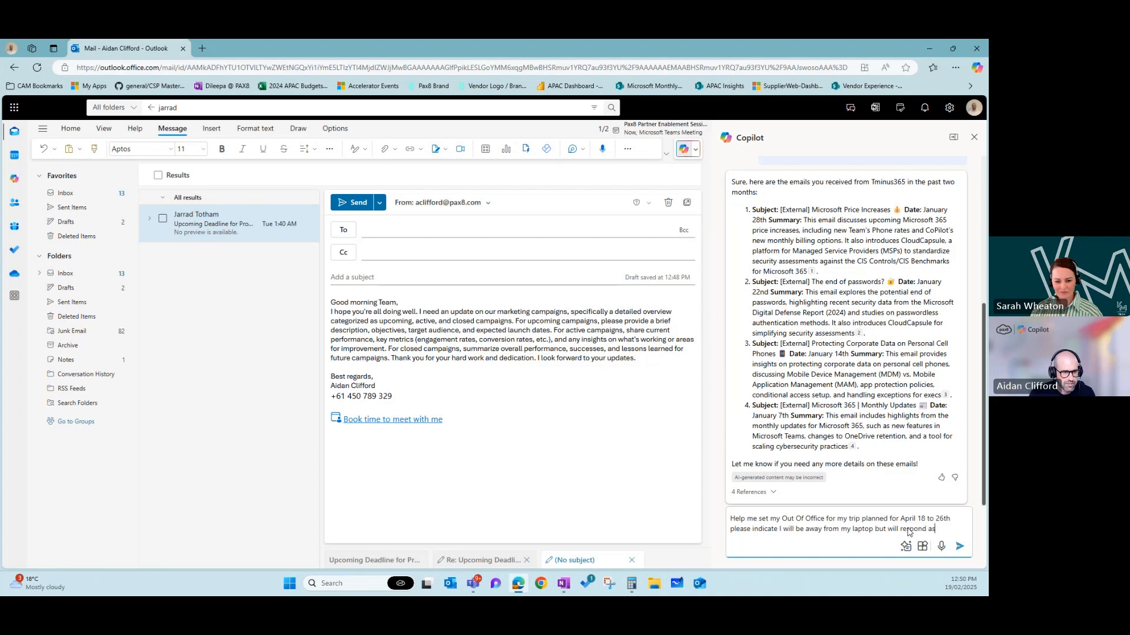
pyautogui.write(' soon as possible')
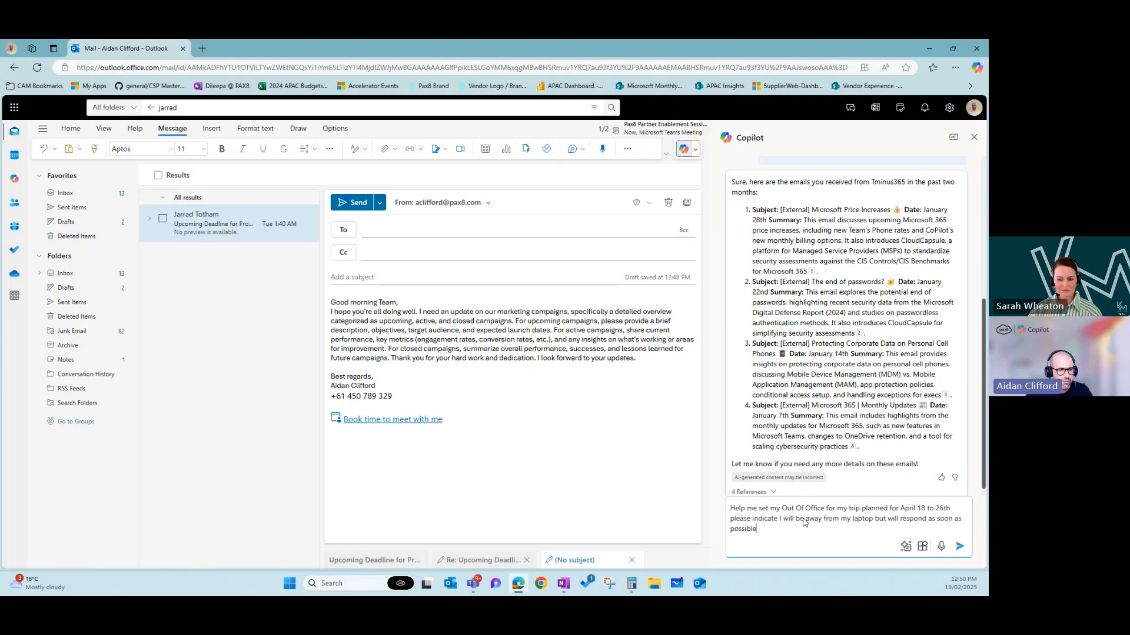
# - Send the request so Copilot turns on automatic replies for 4/18–4/26/2025
pyautogui.click(959, 549)
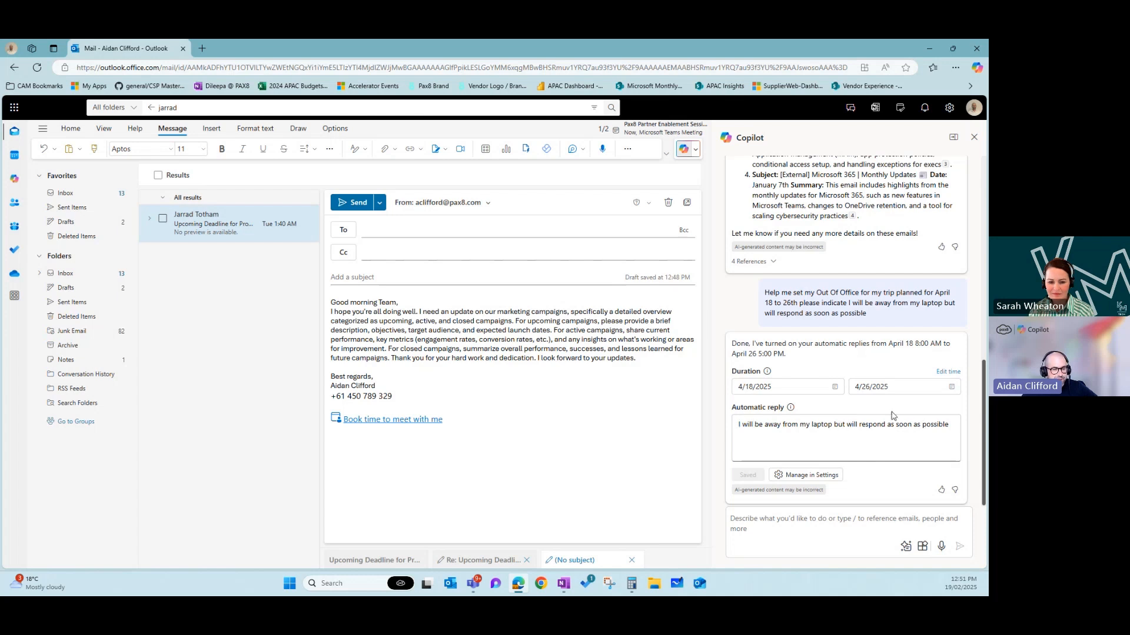
# - In the Automatic replies settings, toggle the 4/18–4/26 automatic replies off and close Settings
pyautogui.click(821, 477)
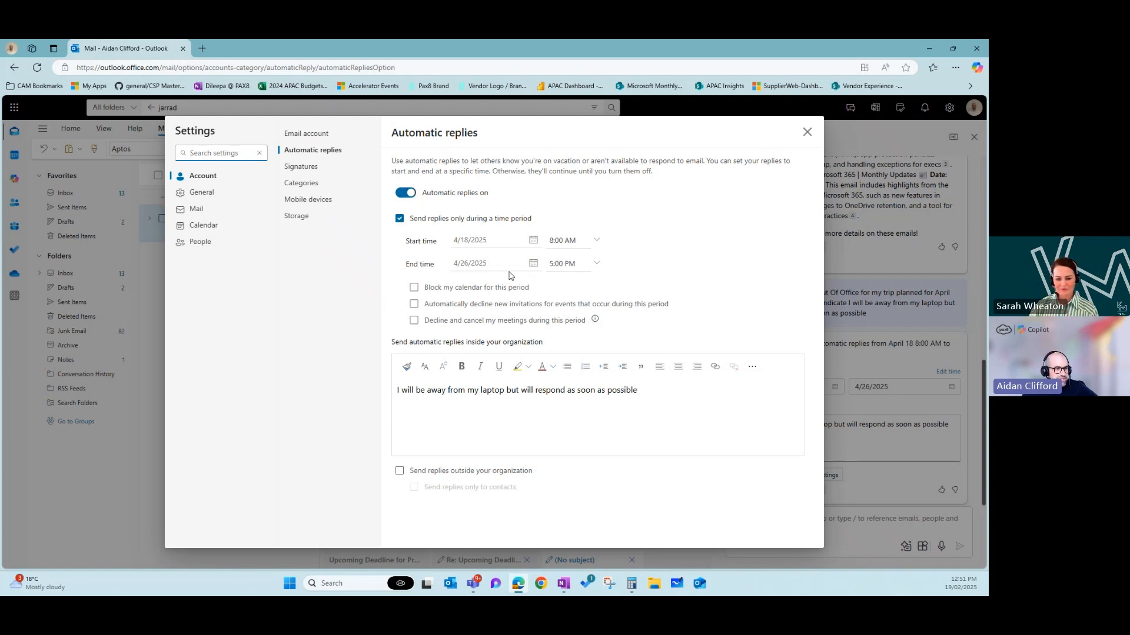
pyautogui.click(406, 193)
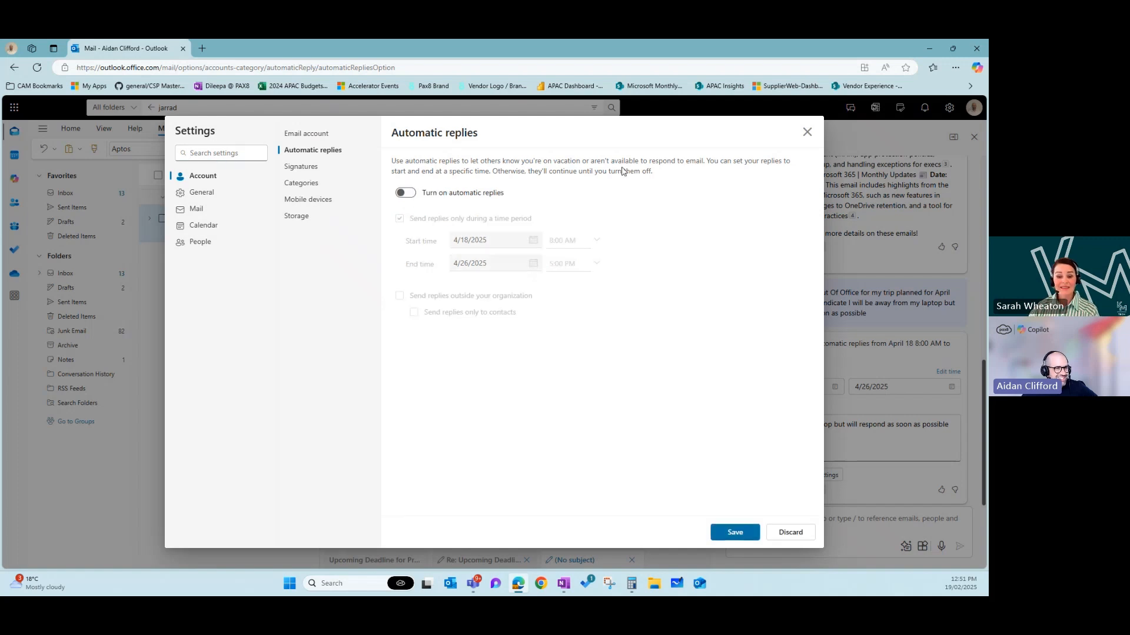
pyautogui.click(807, 133)
# - Discard the unsaved automatic-reply change
pyautogui.click(617, 354)
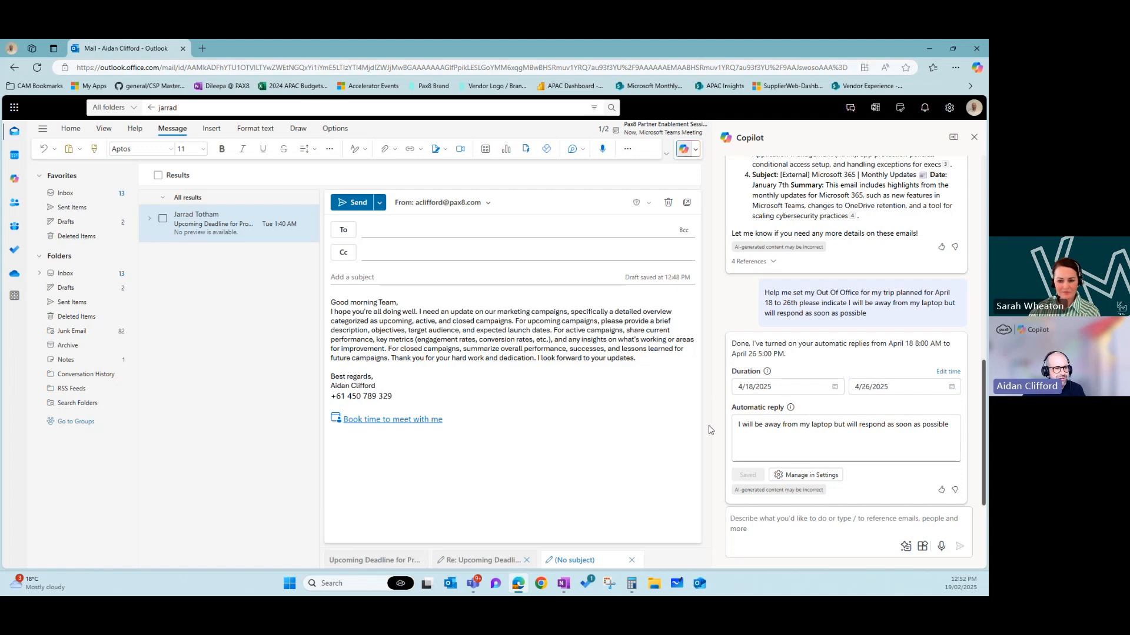
# - End the screen share
pyautogui.click(549, 55)
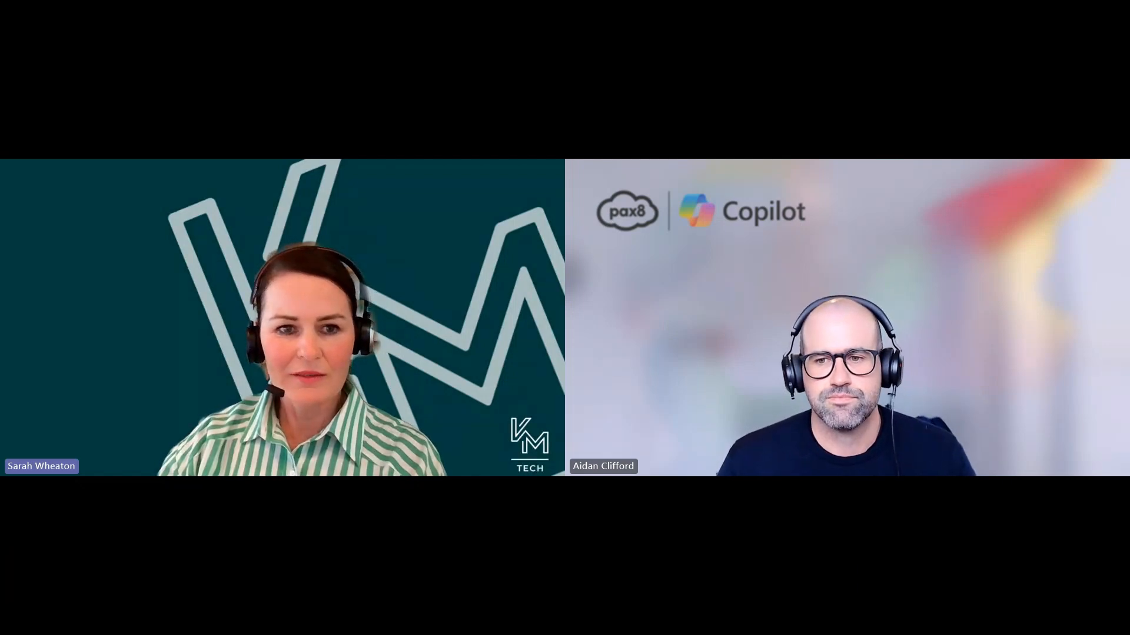